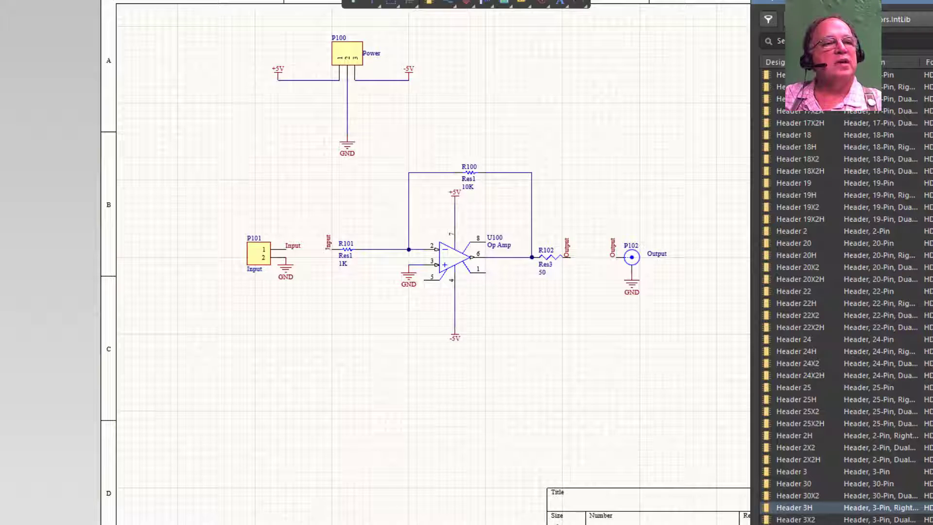
Show the Miscellaneous Devices.IntLib components and review the installed and search-path lists of the available file-based libraries
{"action": "left_click", "coordinate": [919, 20]}
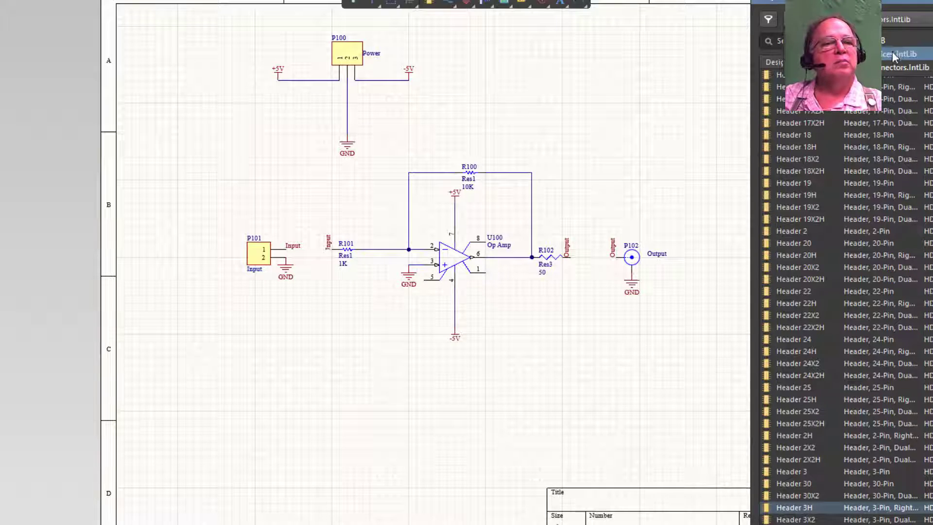
{"action": "left_click", "coordinate": [891, 52]}
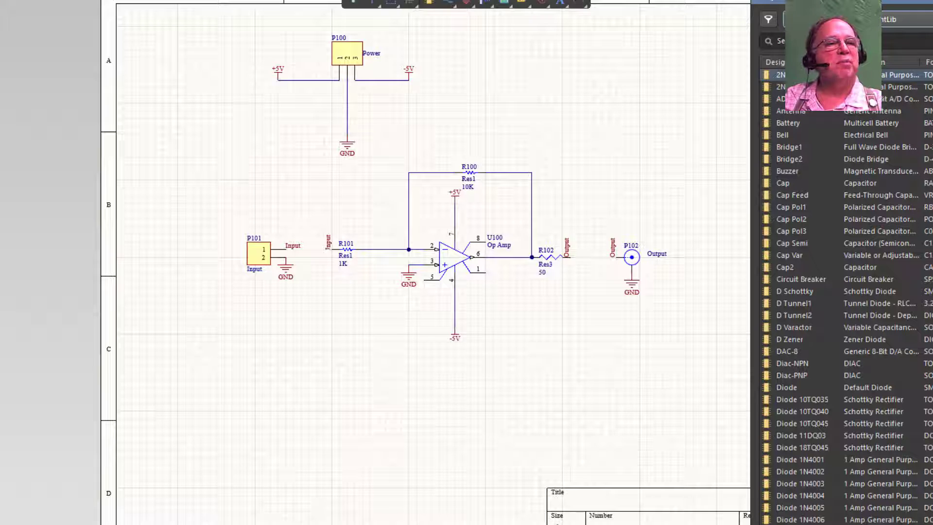
{"action": "left_click", "coordinate": [932, 20]}
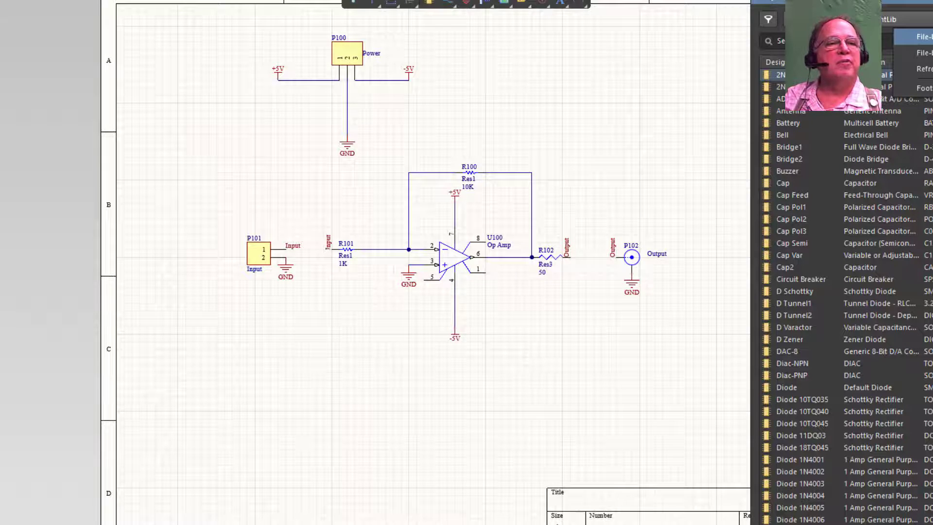
{"action": "left_click", "coordinate": [922, 36]}
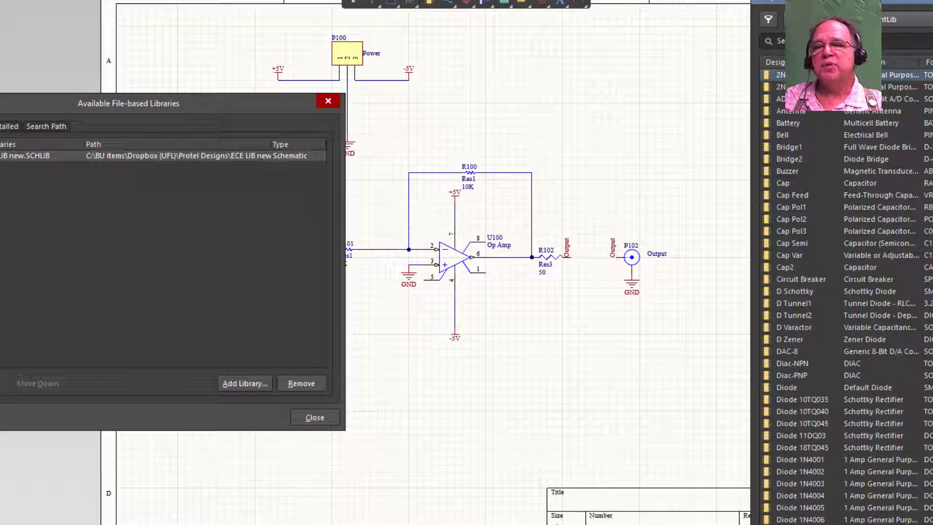
{"action": "left_click", "coordinate": [3, 128]}
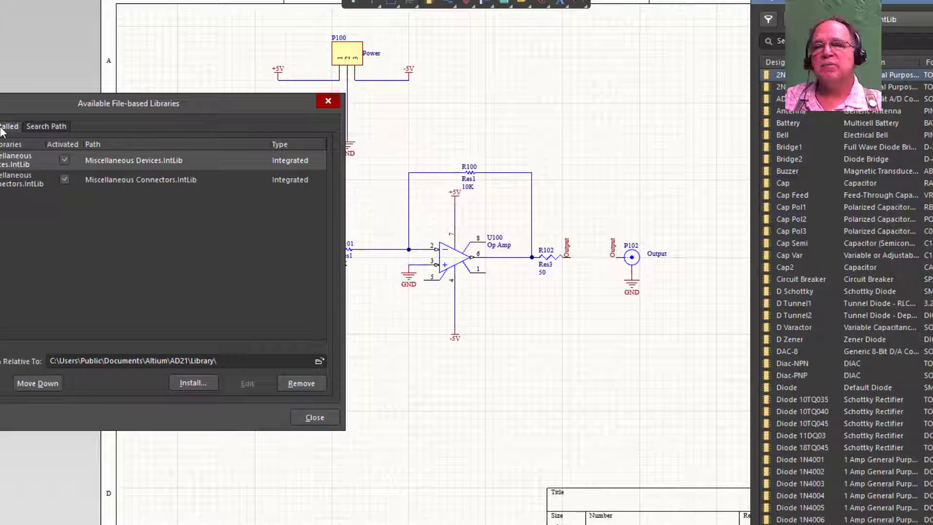
{"action": "left_click", "coordinate": [37, 127]}
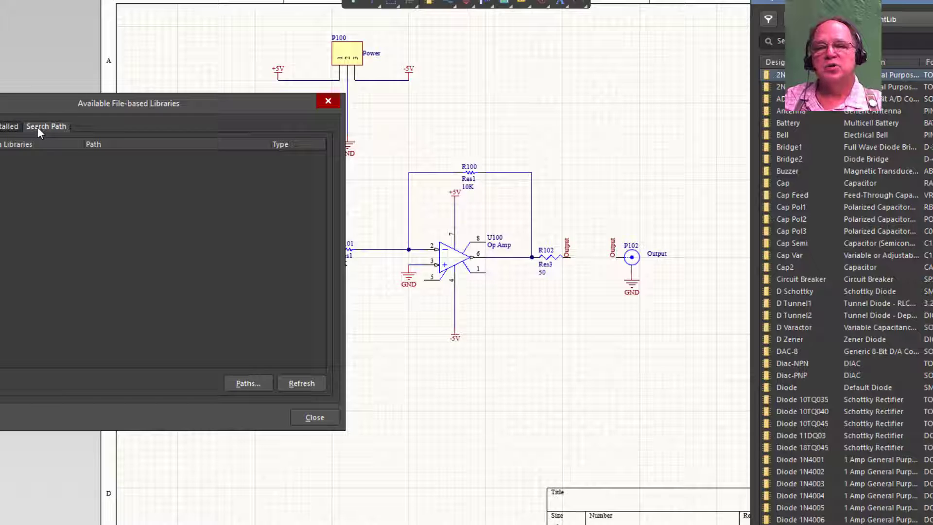
{"action": "left_click", "coordinate": [8, 127]}
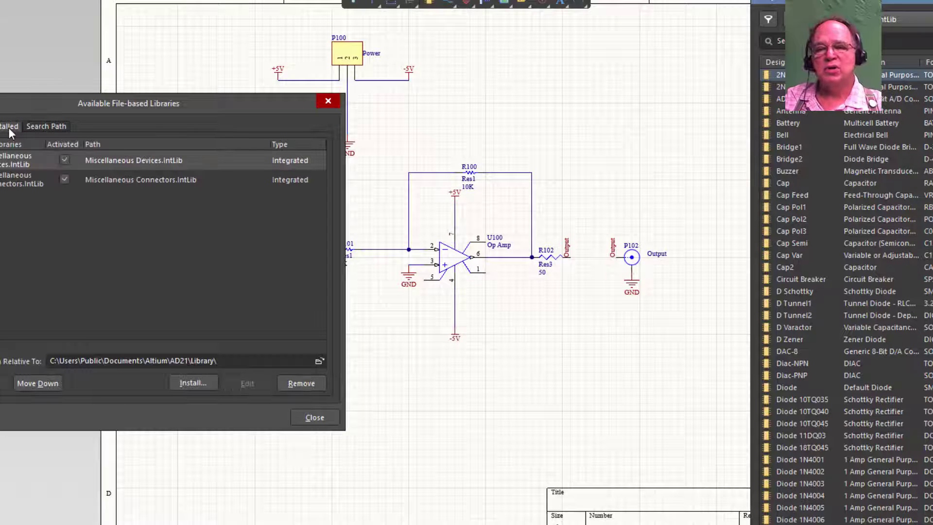
Install ECE LIB new.SCHLIB and ECE LIB new2.PcbLib from the ECE LIB new1 folder, listing all file types to find them
{"action": "left_click", "coordinate": [193, 383]}
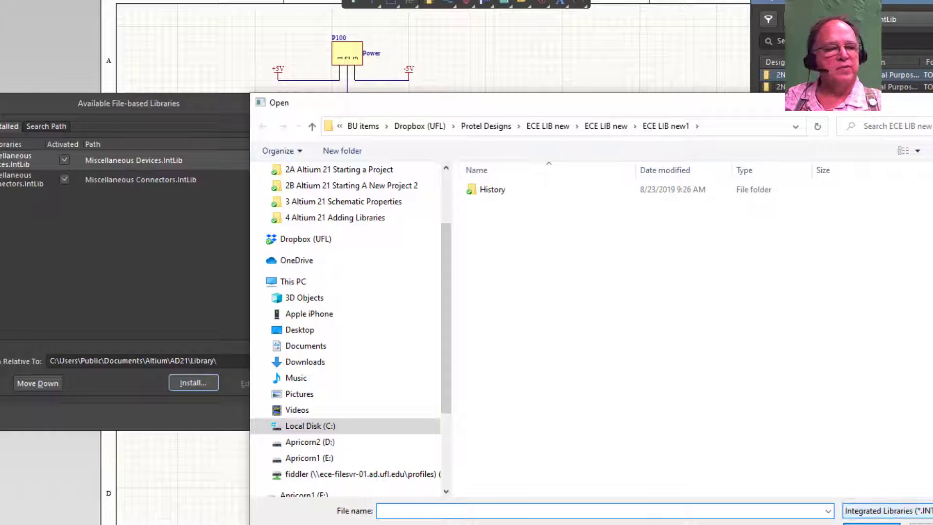
{"action": "left_click", "coordinate": [923, 510]}
{"action": "left_click", "coordinate": [919, 524]}
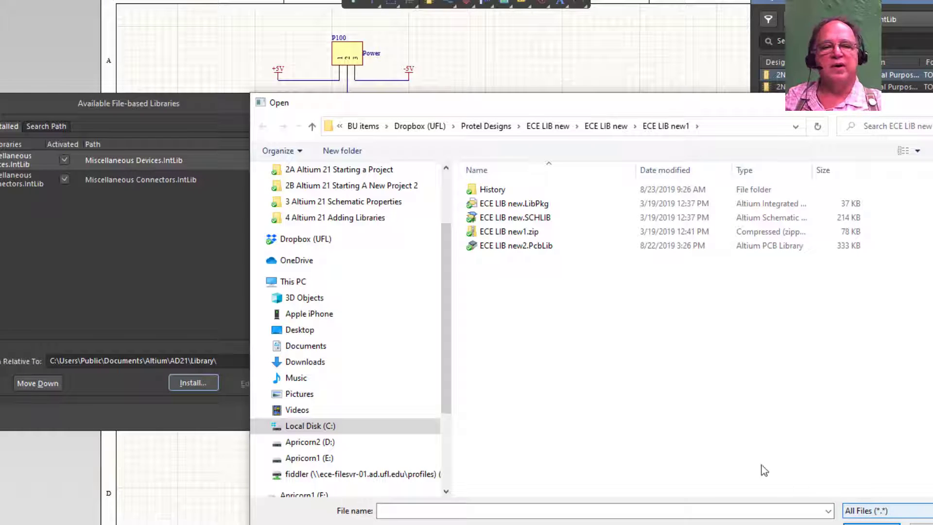
{"action": "left_click_drag", "start_coordinate": [530, 109], "coordinate": [395, 31]}
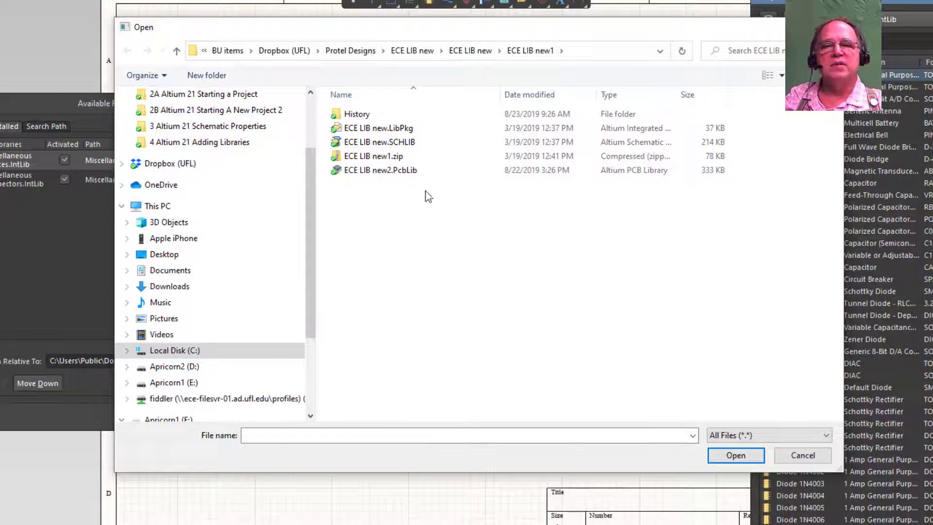
{"action": "left_click", "coordinate": [399, 142]}
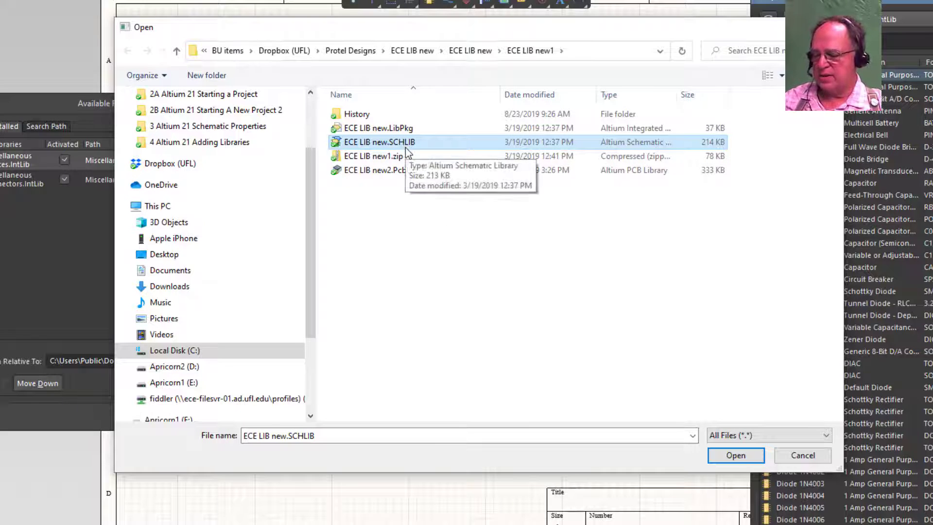
{"action": "left_click", "coordinate": [408, 170], "text": "ctrl"}
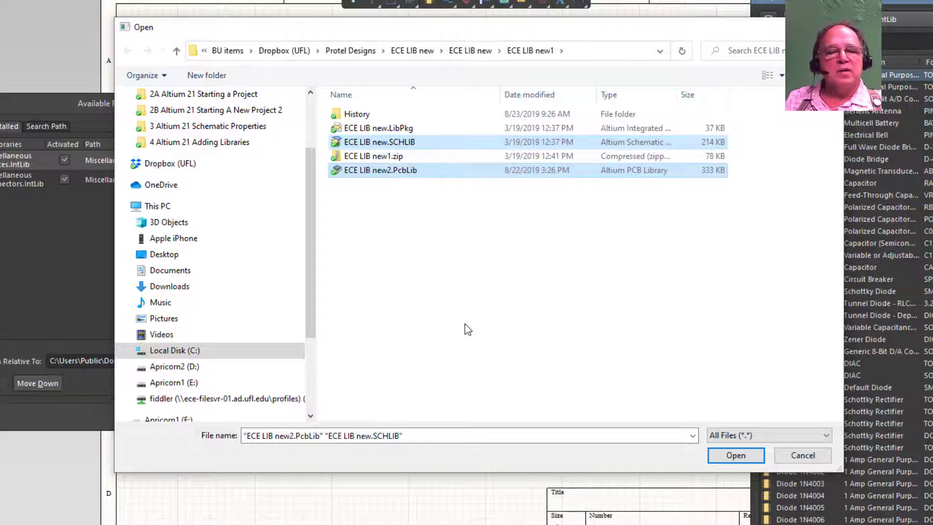
{"action": "left_click", "coordinate": [730, 457]}
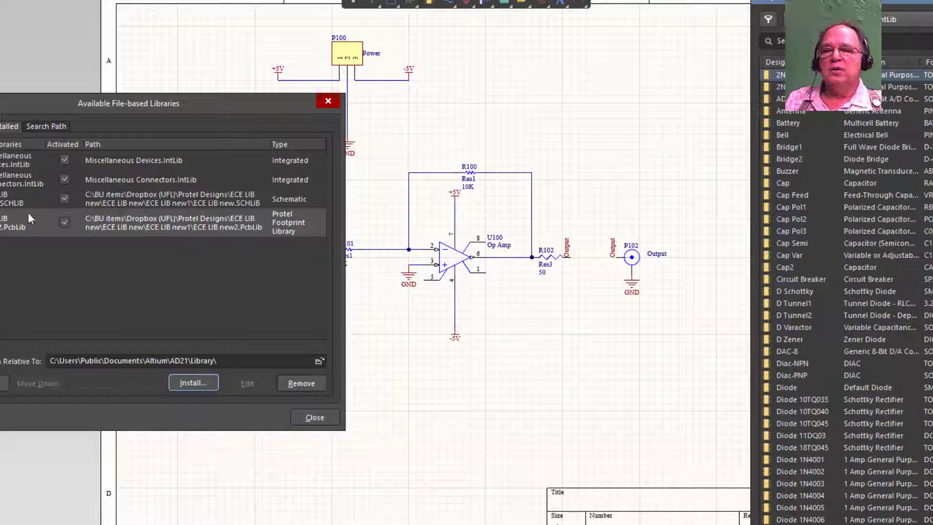
{"action": "left_click", "coordinate": [311, 421]}
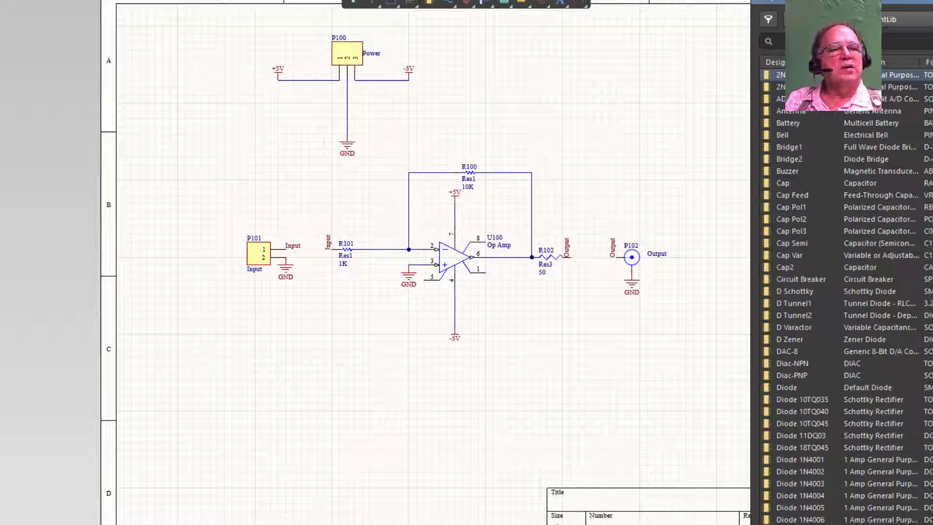
Switch the component list to the ECE LIB new schematic library and examine its parts, including SW-SPDT, LT1661, SW-PB and LCD 44780
{"action": "left_click", "coordinate": [919, 19]}
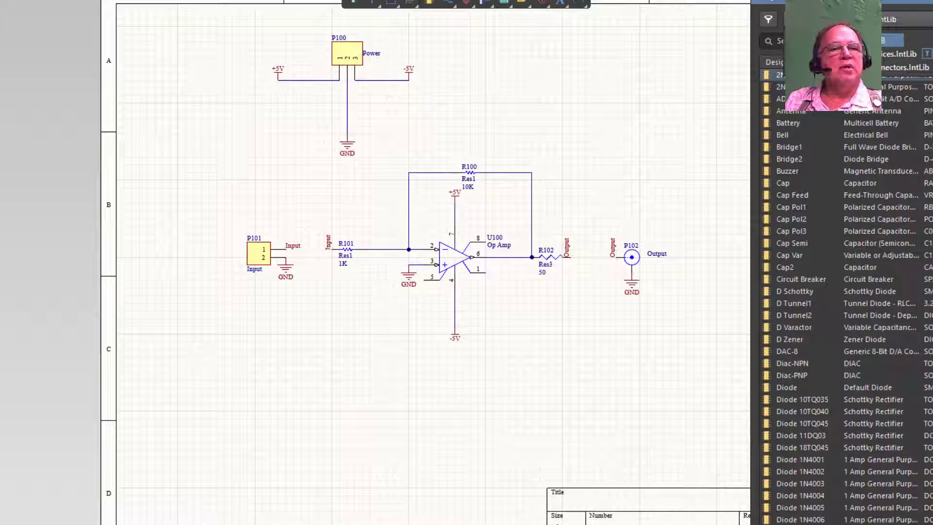
{"action": "left_click", "coordinate": [892, 40]}
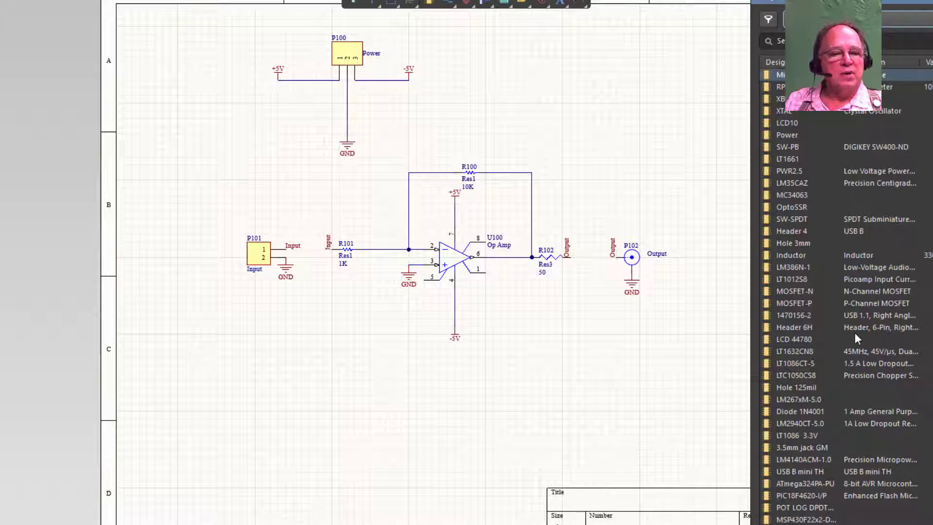
{"action": "scroll", "coordinate": [856, 339], "scroll_direction": "down", "scroll_amount": 1}
{"action": "scroll", "coordinate": [855, 333], "scroll_direction": "up", "scroll_amount": 1}
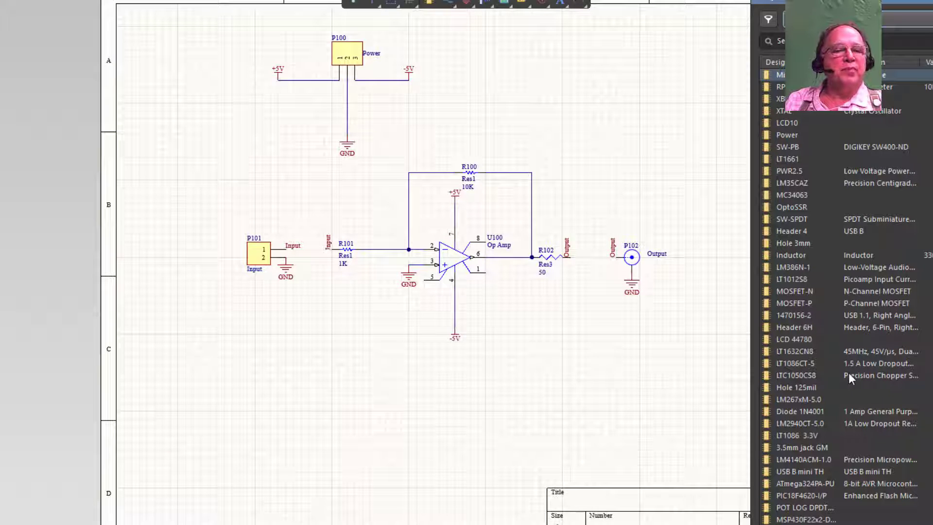
{"action": "scroll", "coordinate": [827, 264], "scroll_direction": "down", "scroll_amount": 1}
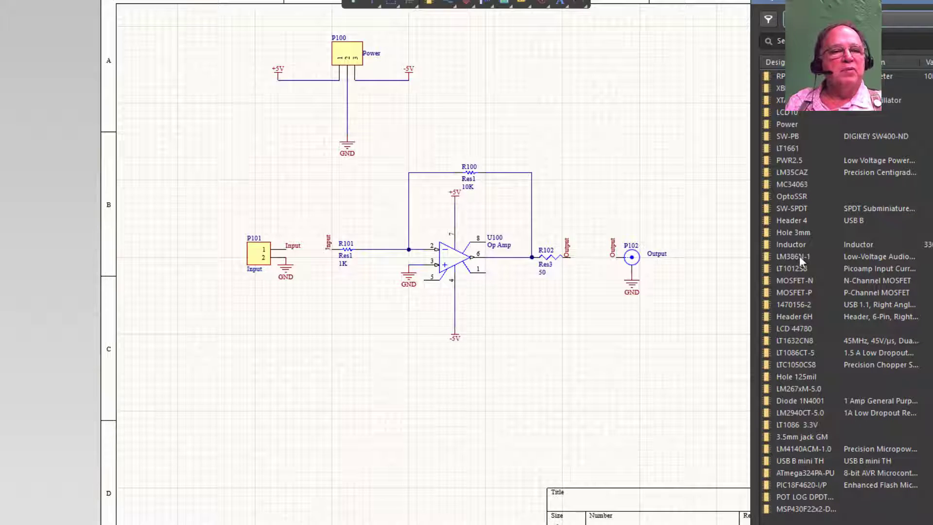
{"action": "left_click", "coordinate": [792, 209]}
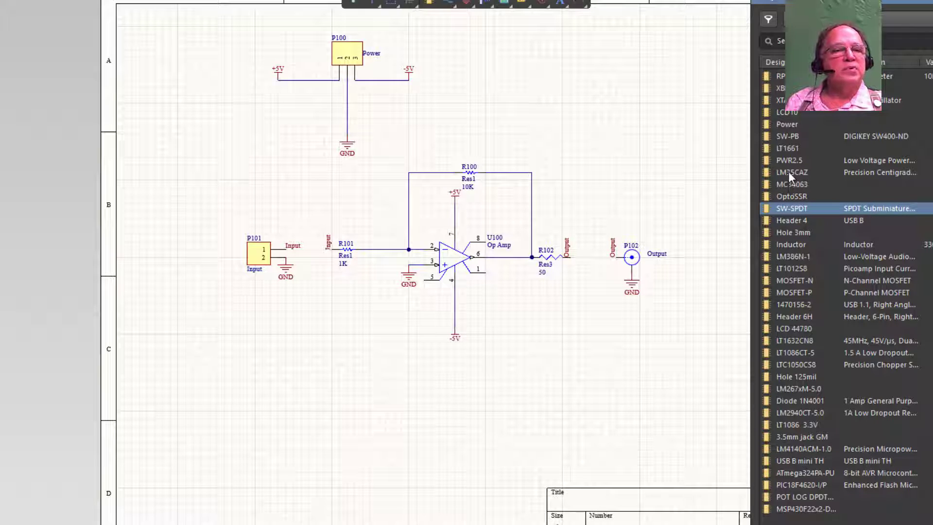
{"action": "left_click", "coordinate": [788, 148]}
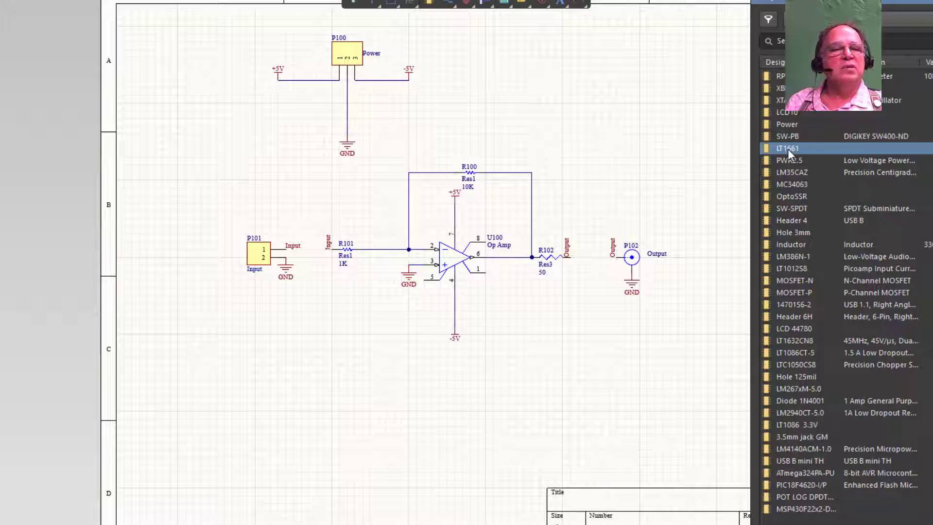
{"action": "left_click", "coordinate": [785, 136]}
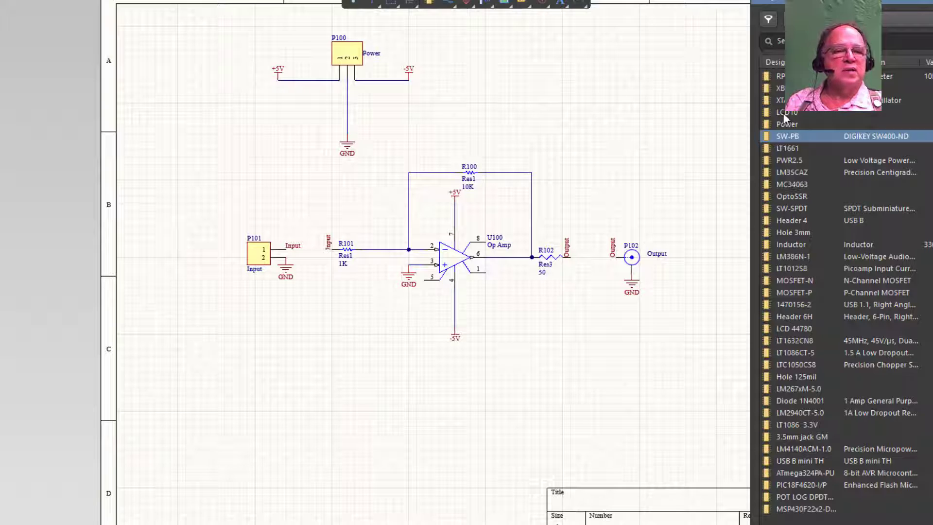
{"action": "left_click", "coordinate": [798, 326]}
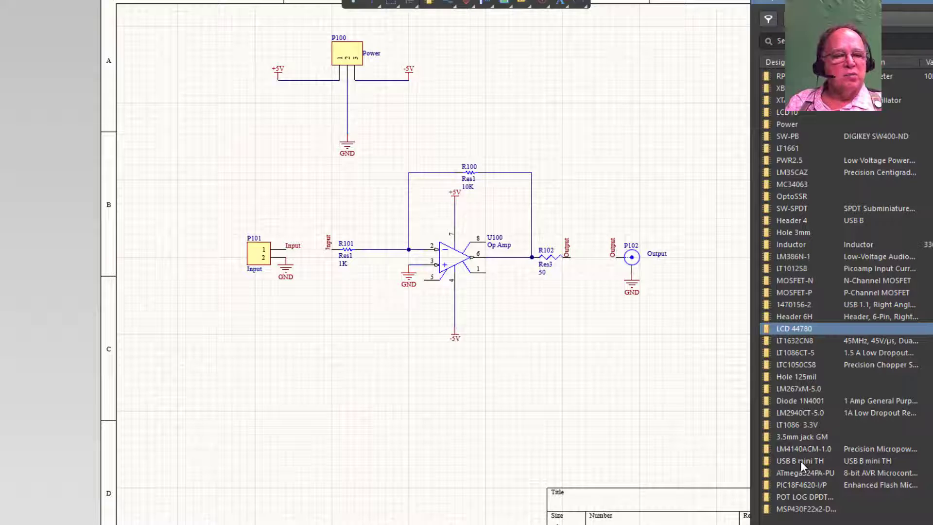
{"action": "scroll", "coordinate": [829, 483], "scroll_direction": "down", "scroll_amount": 2}
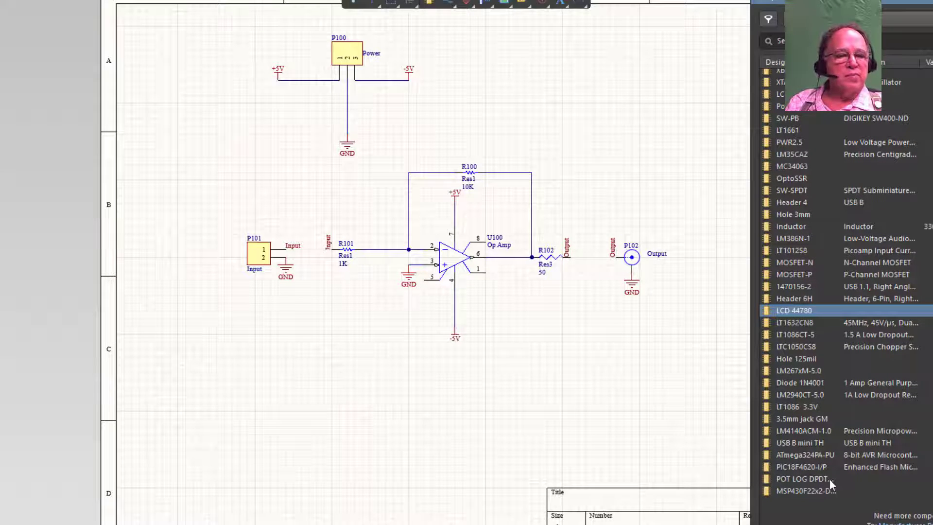
{"action": "scroll", "coordinate": [845, 301], "scroll_direction": "up", "scroll_amount": 2}
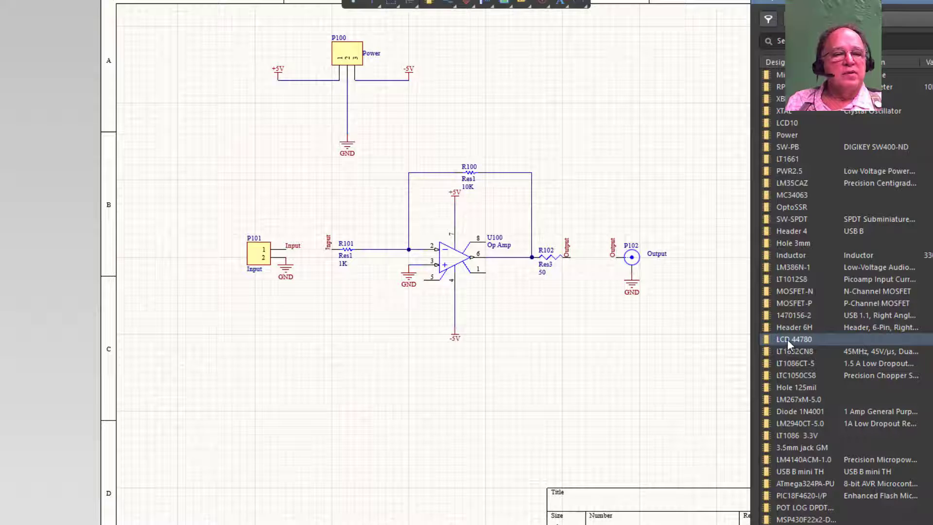
Place an LCD 44780 in the blank area below connector P101 and quietly annotate the schematic to assign its designator
{"action": "left_click_drag", "start_coordinate": [787, 339], "coordinate": [162, 419]}
{"action": "right_click", "coordinate": [382, 445]}
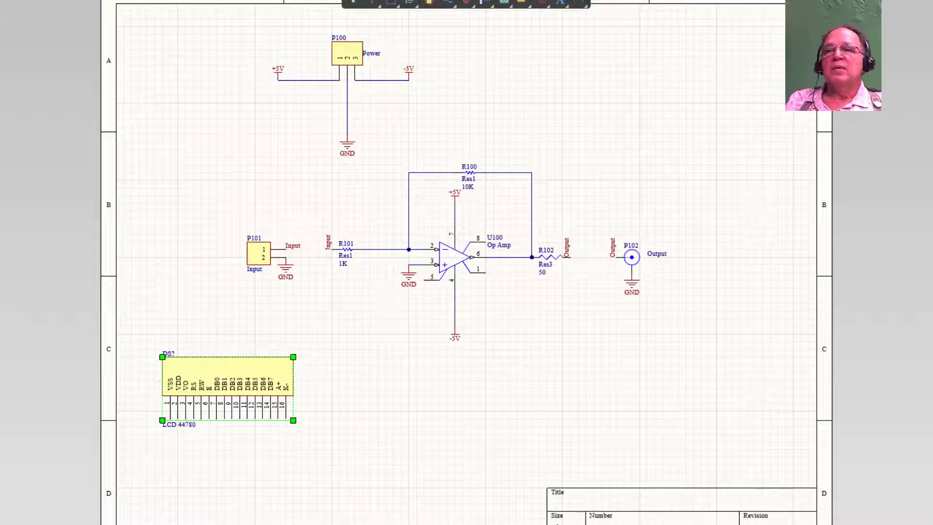
{"action": "left_click", "coordinate": [12, 0]}
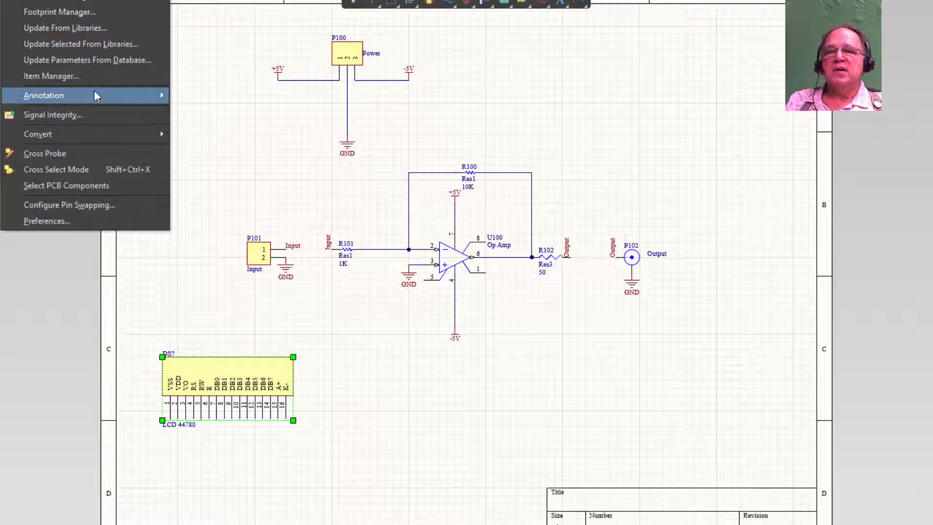
{"action": "mouse_move", "coordinate": [121, 92]}
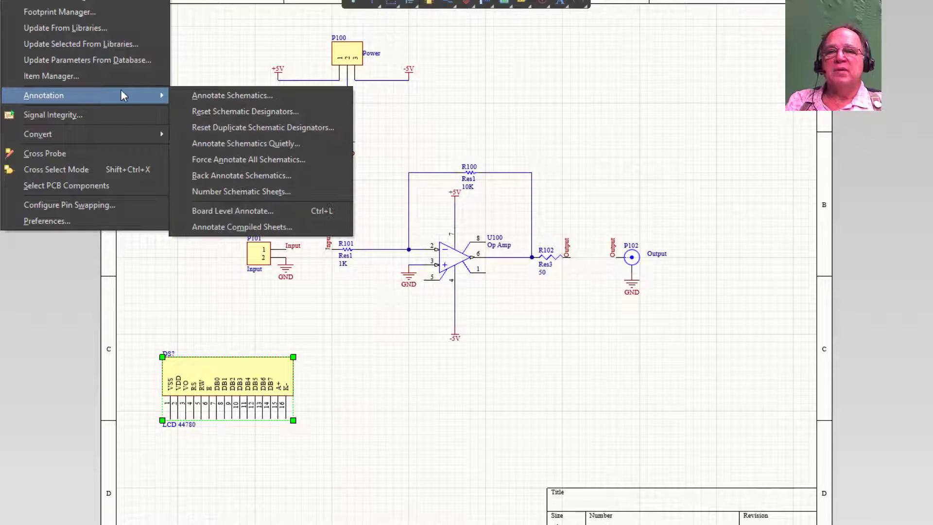
{"action": "left_click", "coordinate": [288, 141]}
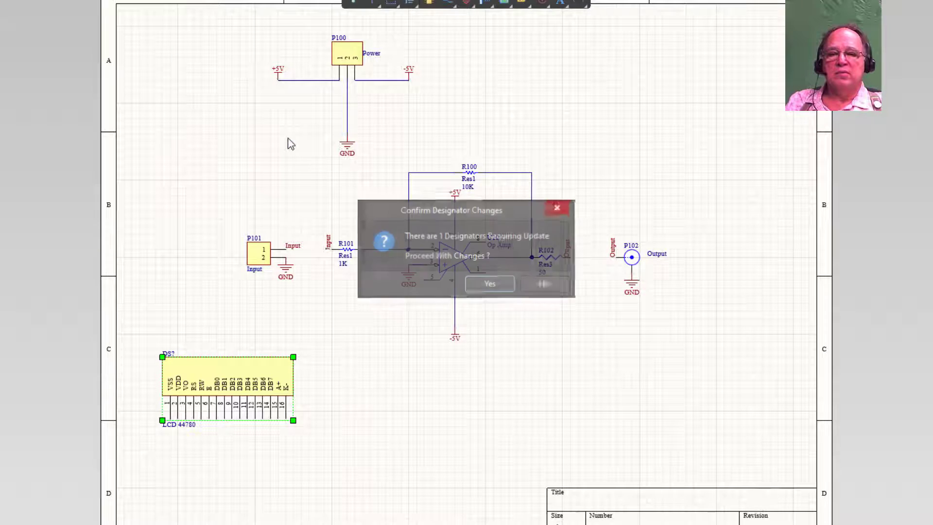
{"action": "left_click", "coordinate": [496, 289]}
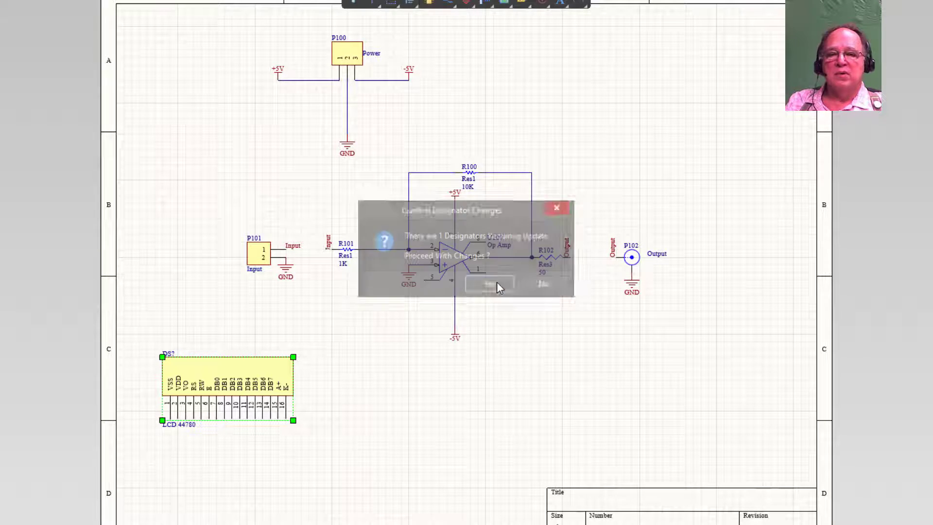
Inspect the LCD 44780 component's properties and preview its assigned footprint
{"action": "left_click", "coordinate": [170, 295]}
{"action": "left_click", "coordinate": [203, 375]}
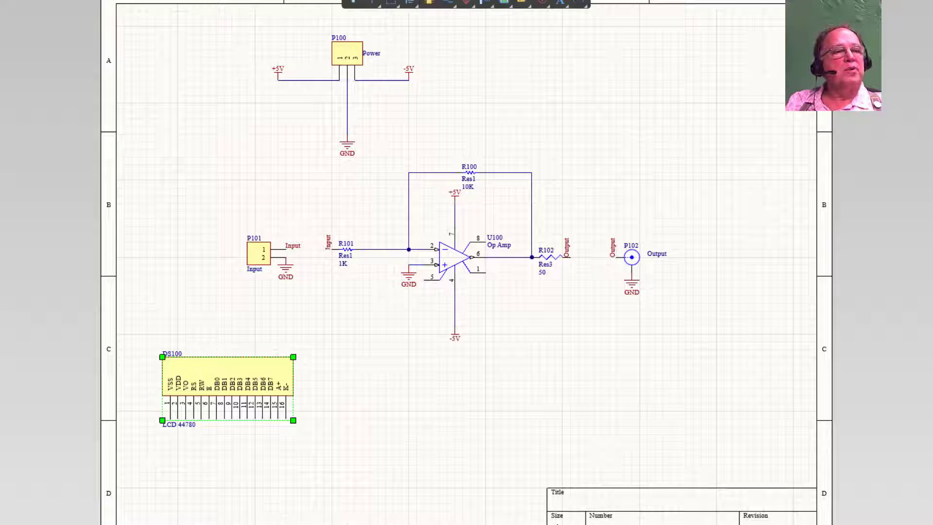
{"action": "key", "text": "F11"}
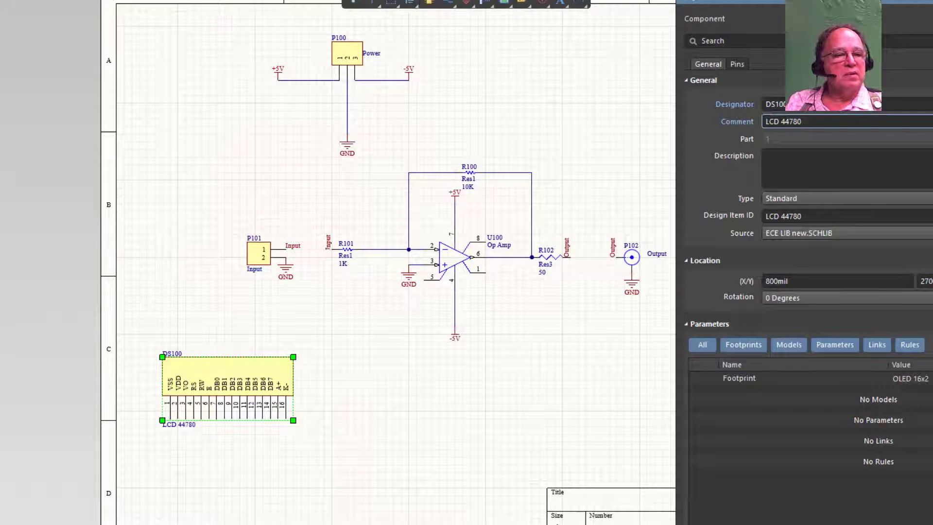
{"action": "left_click", "coordinate": [739, 378]}
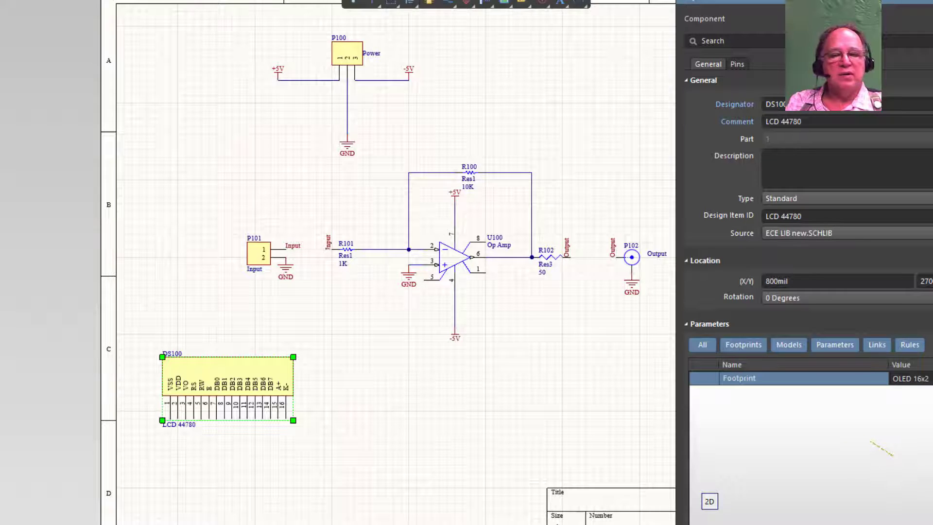
{"action": "left_click", "coordinate": [370, 418]}
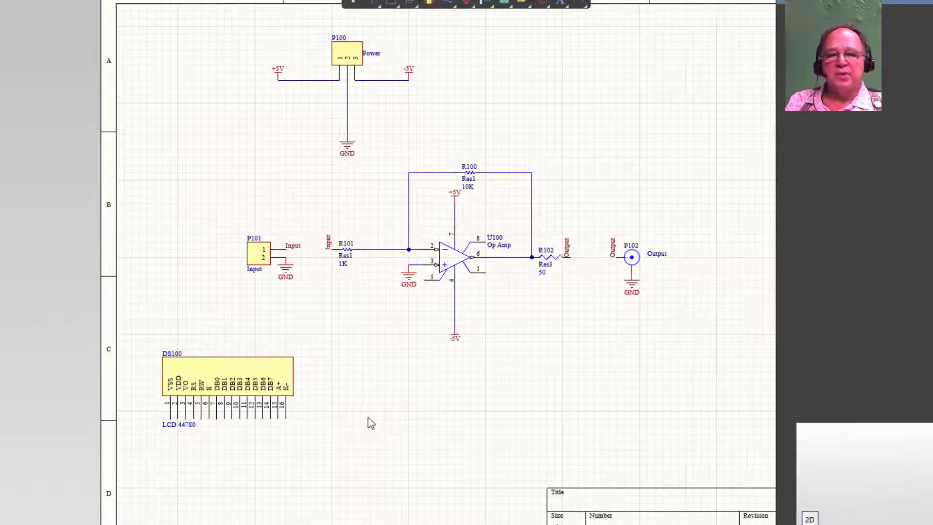
Delete the LCD 44780 component from the schematic
{"action": "left_click", "coordinate": [230, 381]}
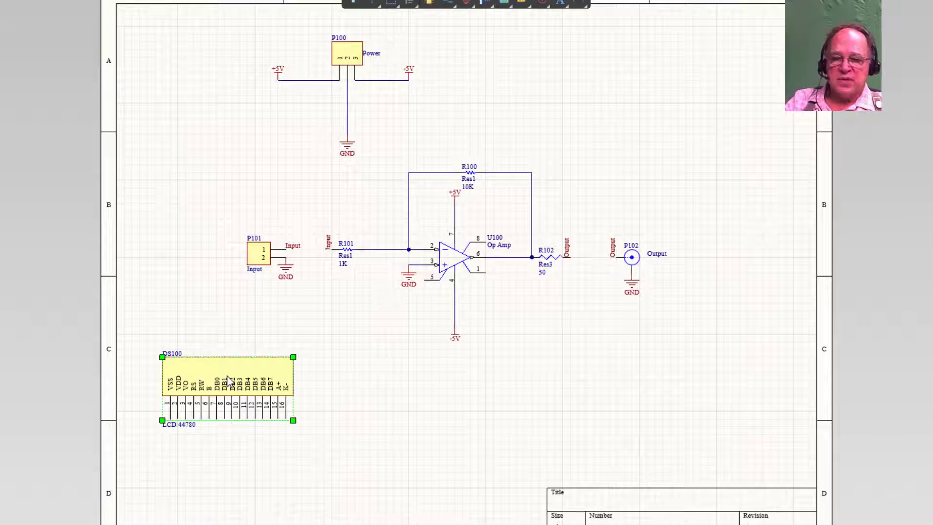
{"action": "key", "text": "Delete"}
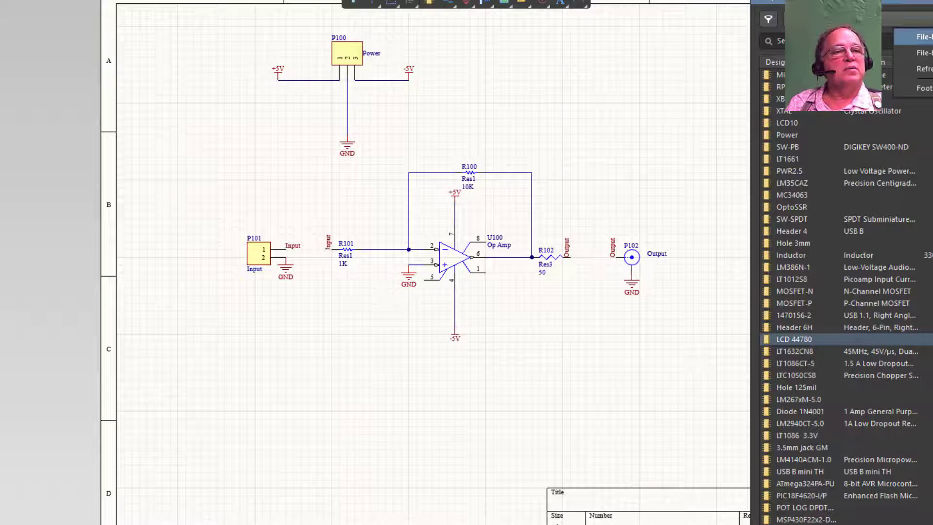
Start installing another file-based library and browse to the Altium Library folder in Dropbox (UFL)
{"action": "left_click", "coordinate": [923, 36]}
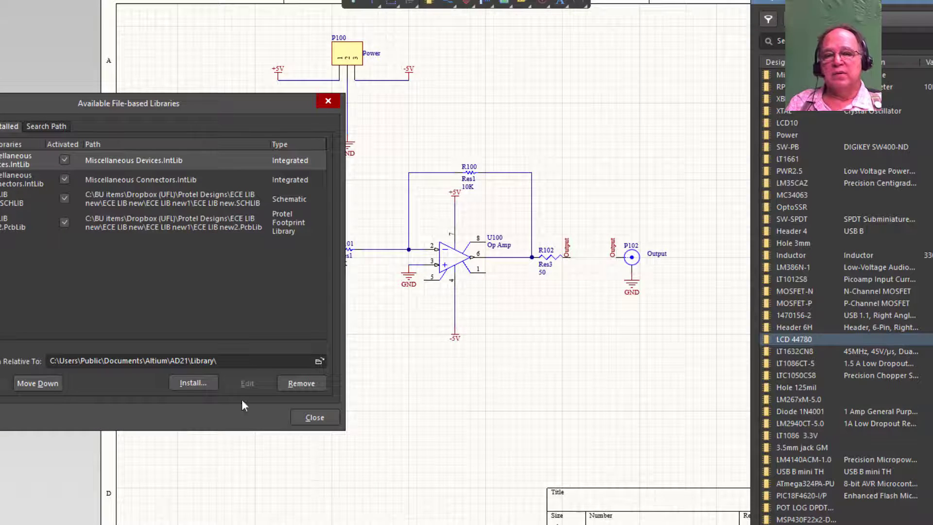
{"action": "left_click", "coordinate": [188, 382]}
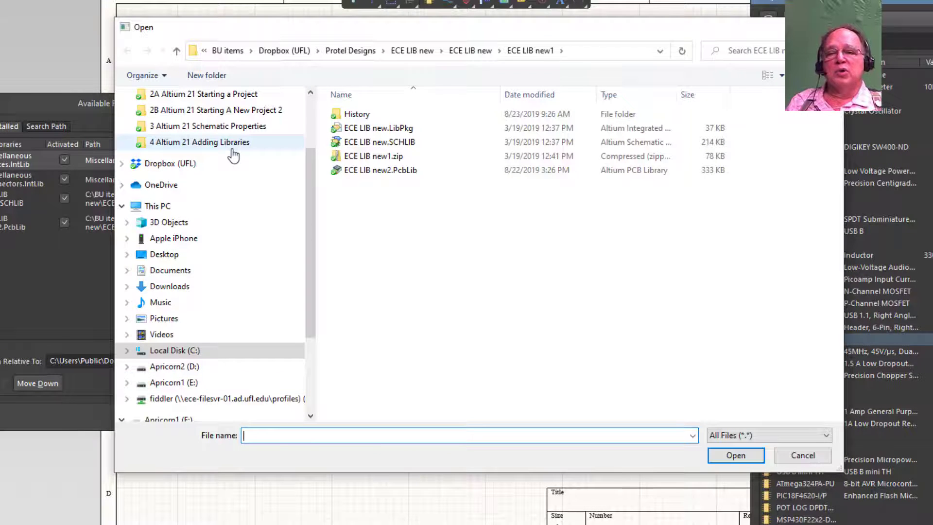
{"action": "left_click", "coordinate": [344, 51]}
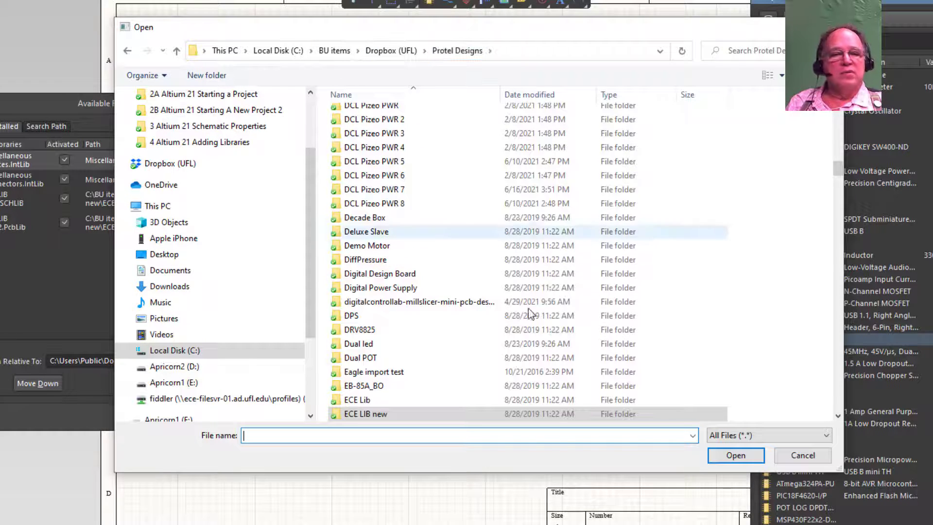
{"action": "left_click_drag", "start_coordinate": [839, 167], "coordinate": [853, 123]}
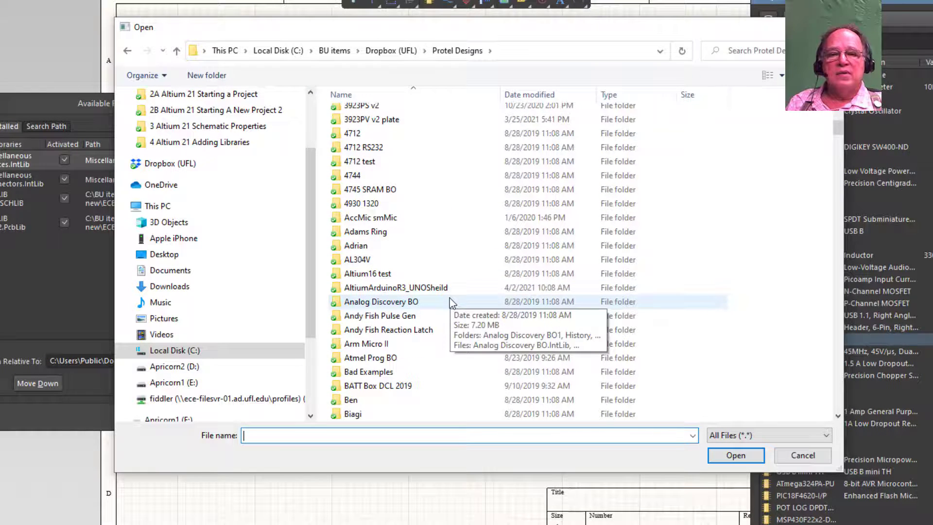
{"action": "scroll", "coordinate": [437, 291], "scroll_direction": "up", "scroll_amount": 12}
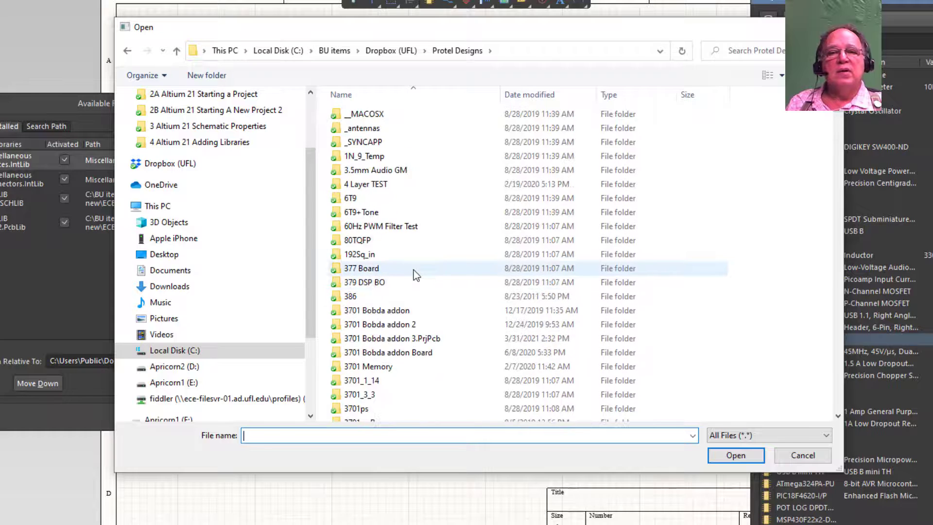
{"action": "left_click", "coordinate": [376, 51]}
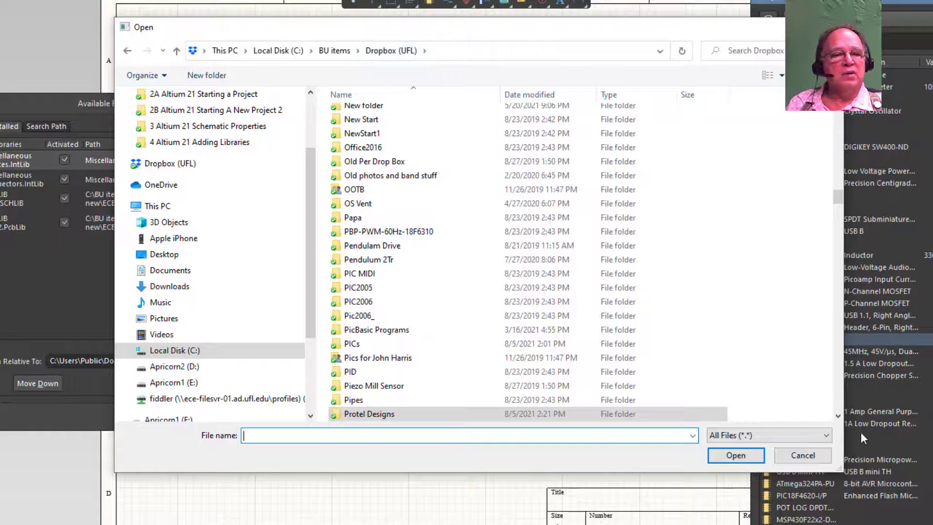
{"action": "left_click_drag", "start_coordinate": [840, 200], "coordinate": [841, 120]}
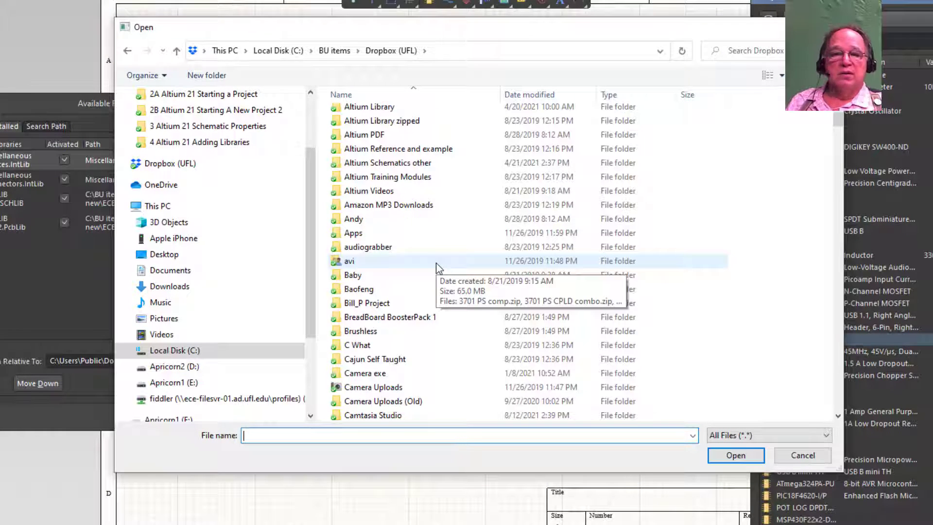
{"action": "scroll", "coordinate": [438, 267], "scroll_direction": "up", "scroll_amount": 1}
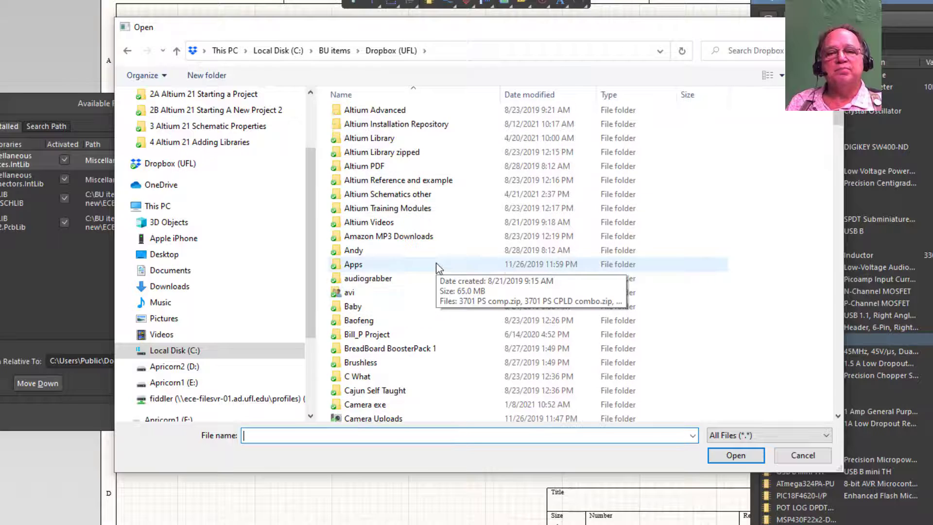
{"action": "left_click", "coordinate": [335, 139]}
{"action": "double_click", "coordinate": [334, 139]}
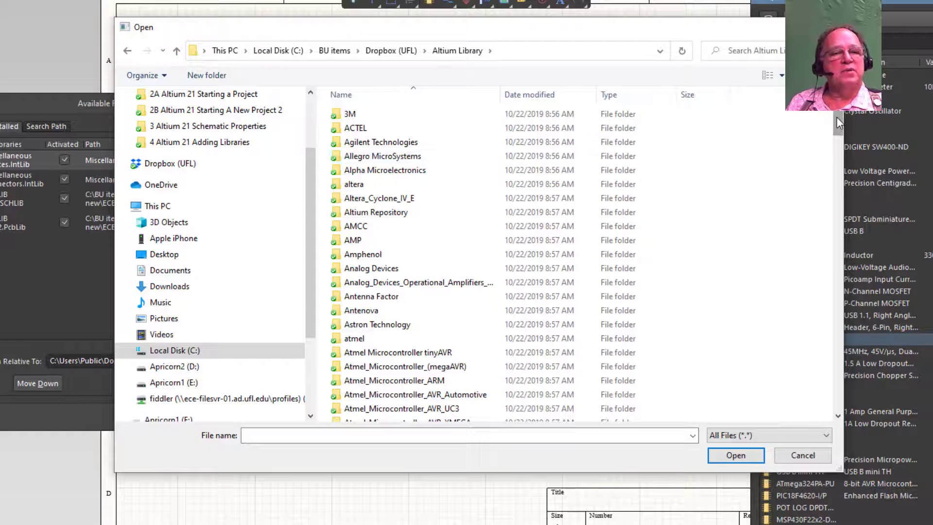
Install Microchip Microcontroller 8-Bit PIC18.IntLib from the Microchip folder and close the library manager
{"action": "left_click_drag", "start_coordinate": [837, 124], "coordinate": [832, 226]}
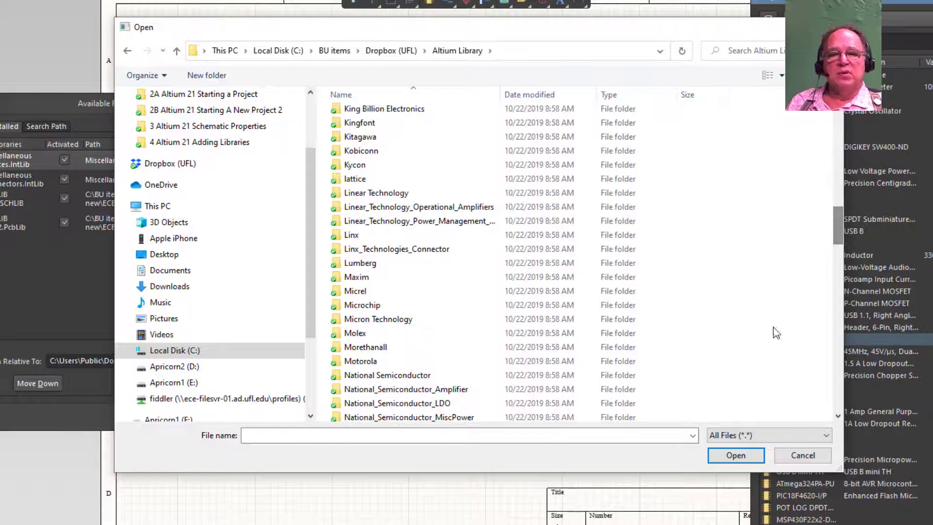
{"action": "left_click", "coordinate": [336, 306]}
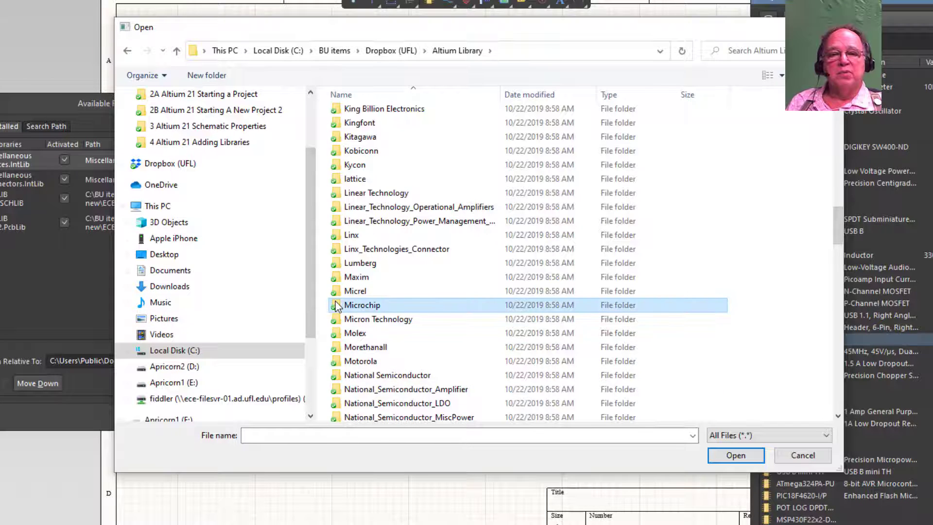
{"action": "double_click", "coordinate": [337, 305]}
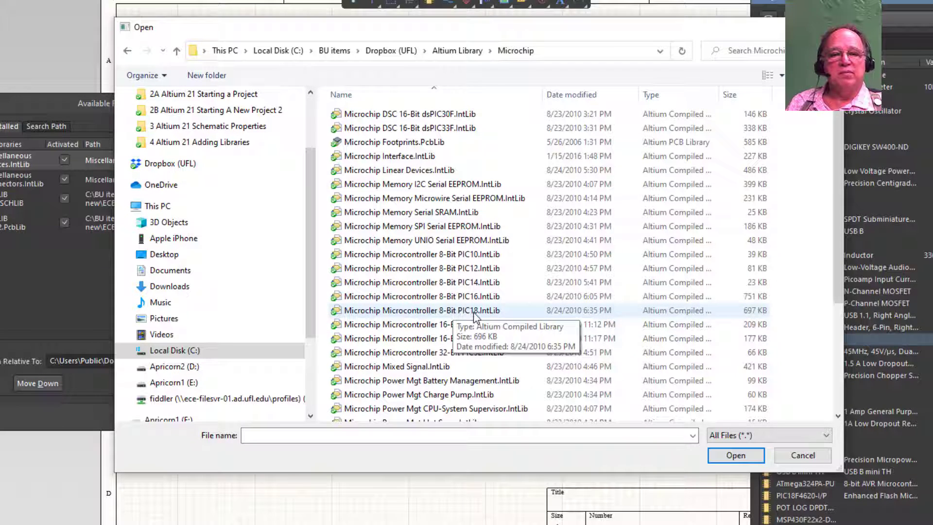
{"action": "left_click", "coordinate": [421, 315]}
{"action": "double_click", "coordinate": [421, 315]}
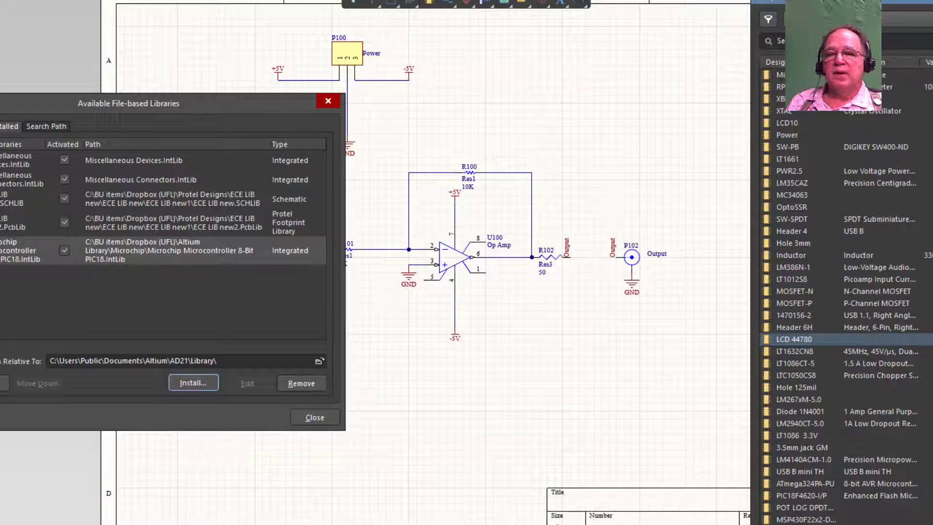
{"action": "left_click", "coordinate": [326, 417]}
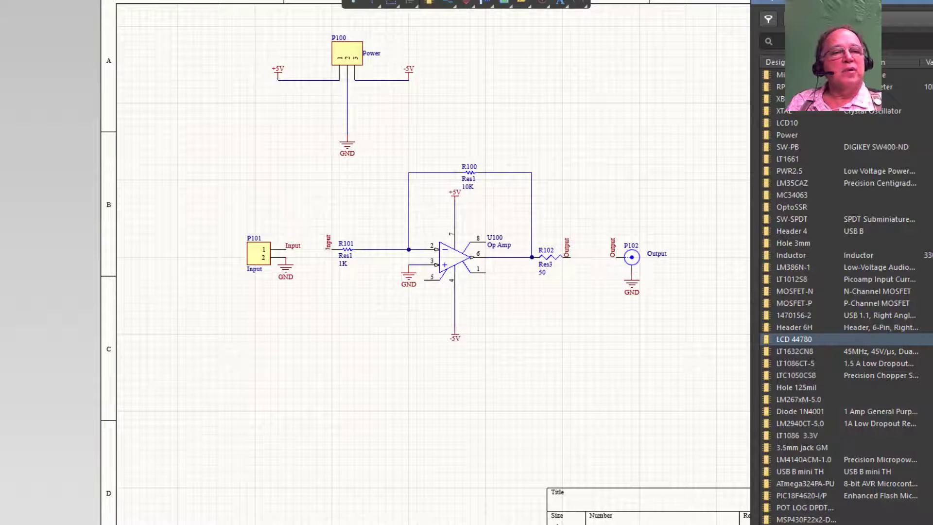
Switch the component list to the Microchip Microcontroller 8-Bit PIC18 library and look through its parts for the PIC18F4620 variants
{"action": "left_click", "coordinate": [899, 19]}
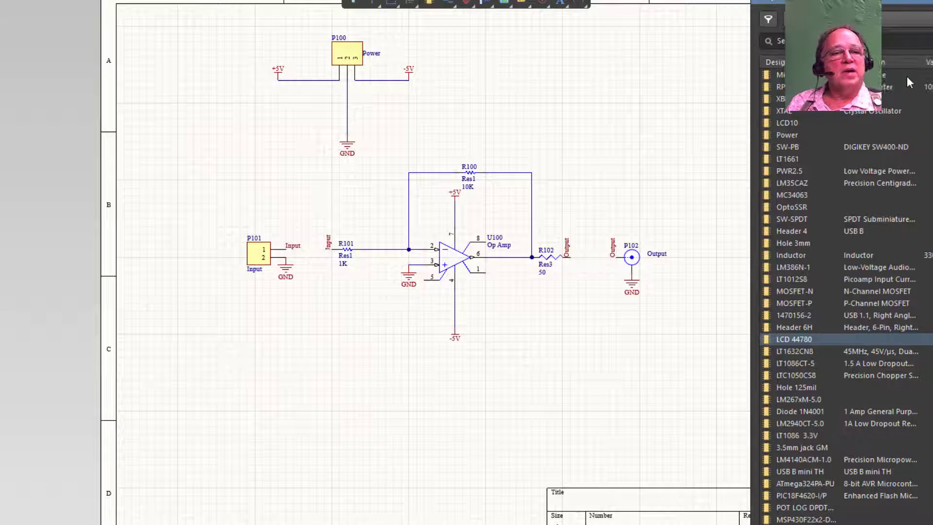
{"action": "left_click", "coordinate": [906, 78]}
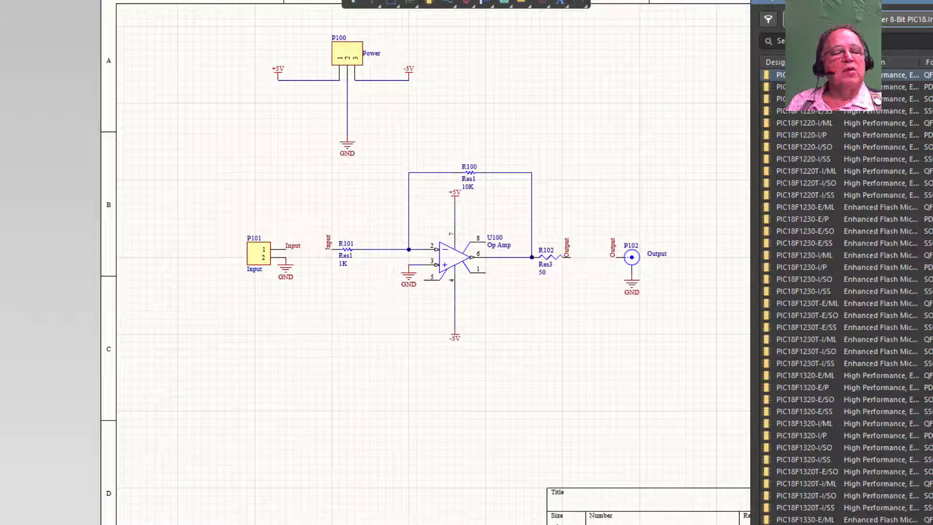
{"action": "scroll", "coordinate": [873, 313], "scroll_direction": "down", "scroll_amount": 15}
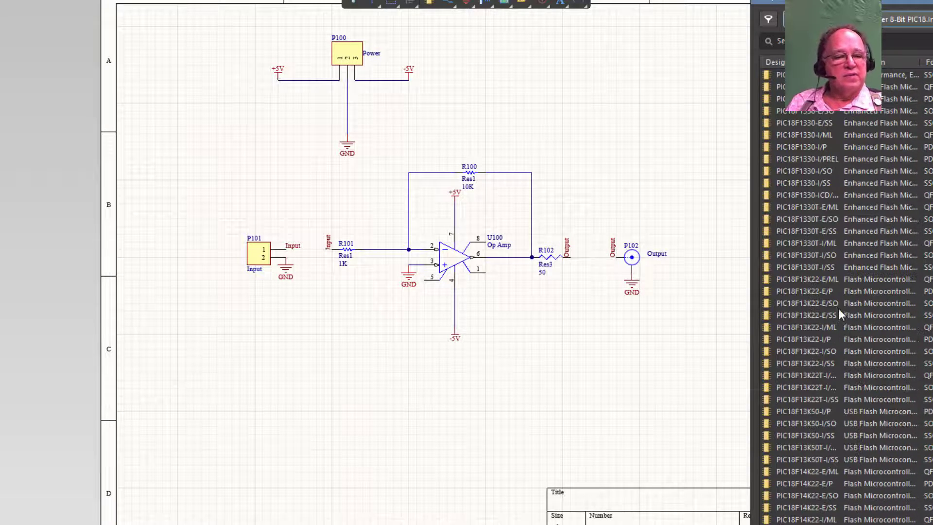
{"action": "scroll", "coordinate": [853, 316], "scroll_direction": "down", "scroll_amount": 20}
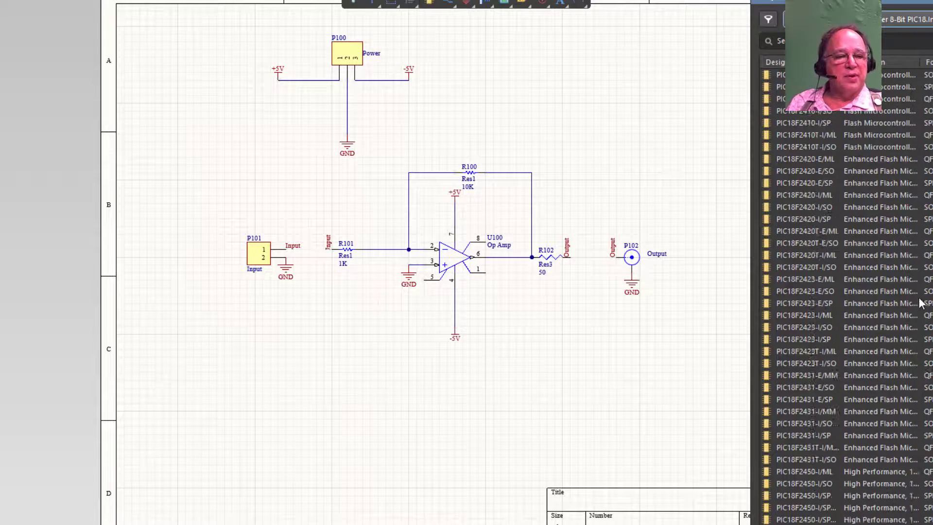
{"action": "scroll", "coordinate": [876, 278], "scroll_direction": "down", "scroll_amount": 20}
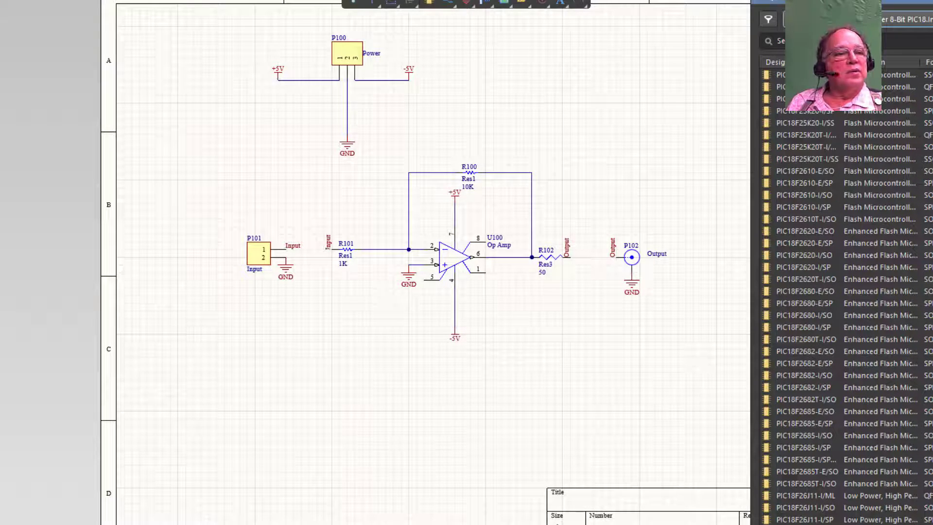
{"action": "scroll", "coordinate": [846, 297], "scroll_direction": "down", "scroll_amount": 20}
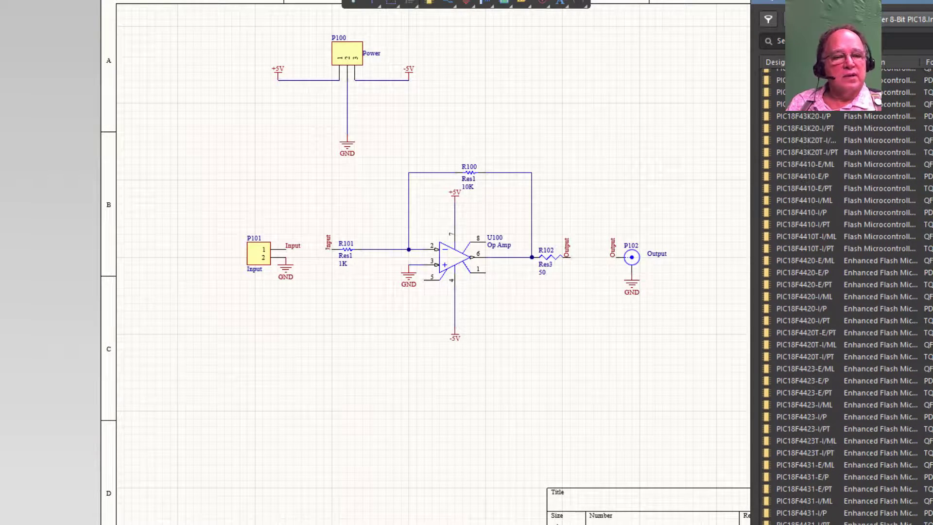
{"action": "scroll", "coordinate": [846, 297], "scroll_direction": "down", "scroll_amount": 20}
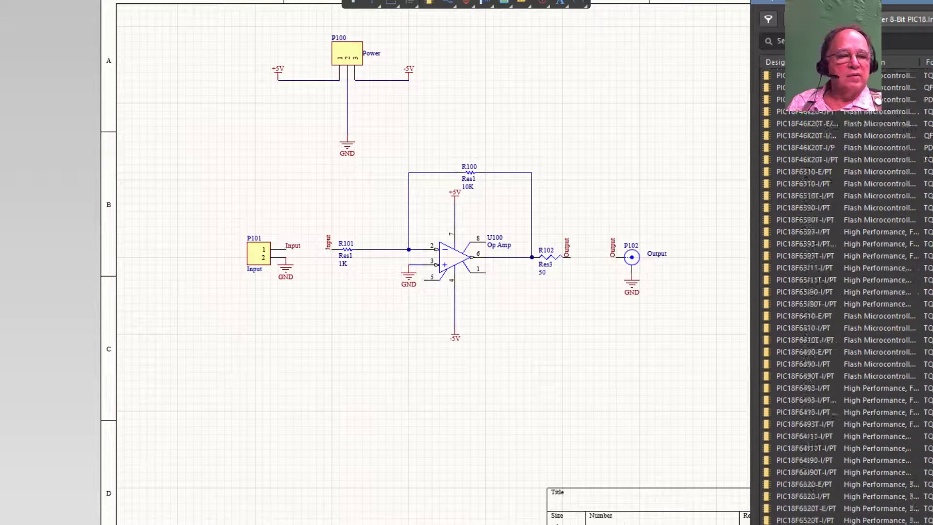
{"action": "scroll", "coordinate": [930, 300], "scroll_direction": "up", "scroll_amount": 5}
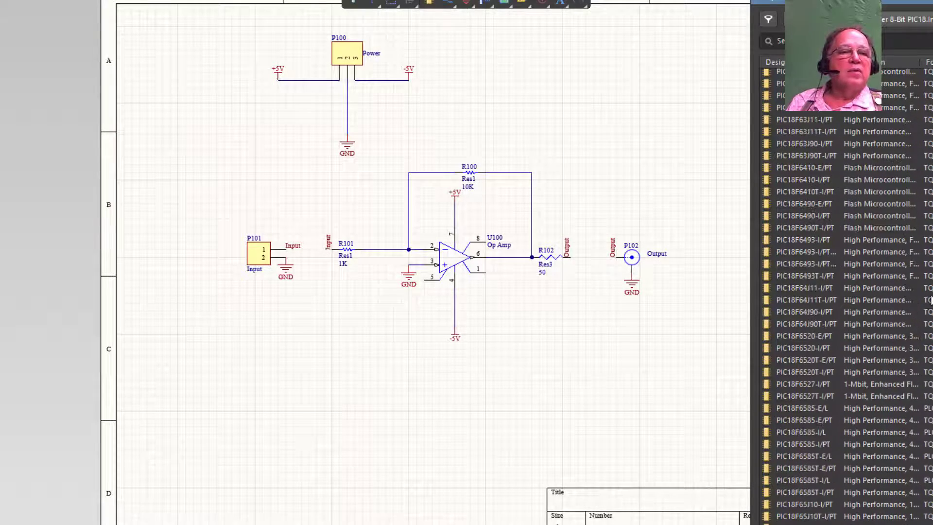
{"action": "scroll", "coordinate": [891, 265], "scroll_direction": "up", "scroll_amount": 15}
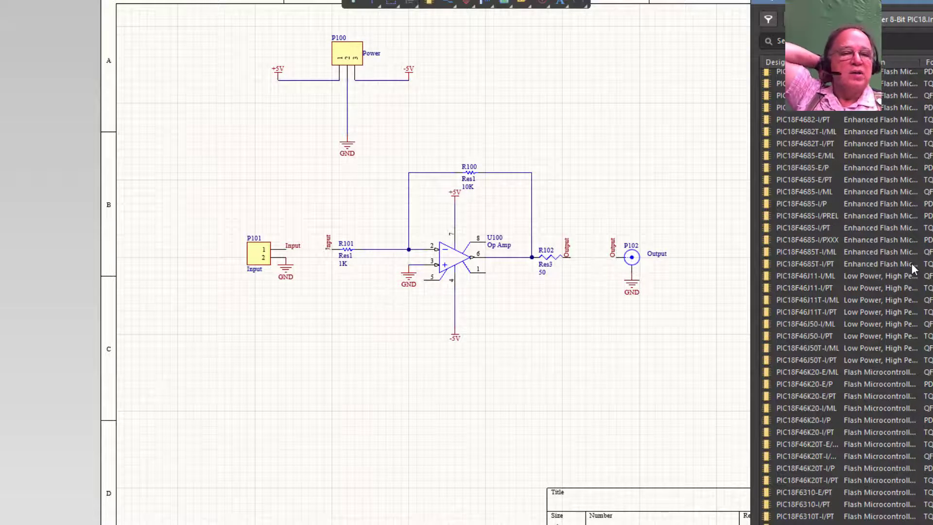
{"action": "scroll", "coordinate": [911, 265], "scroll_direction": "up", "scroll_amount": 4}
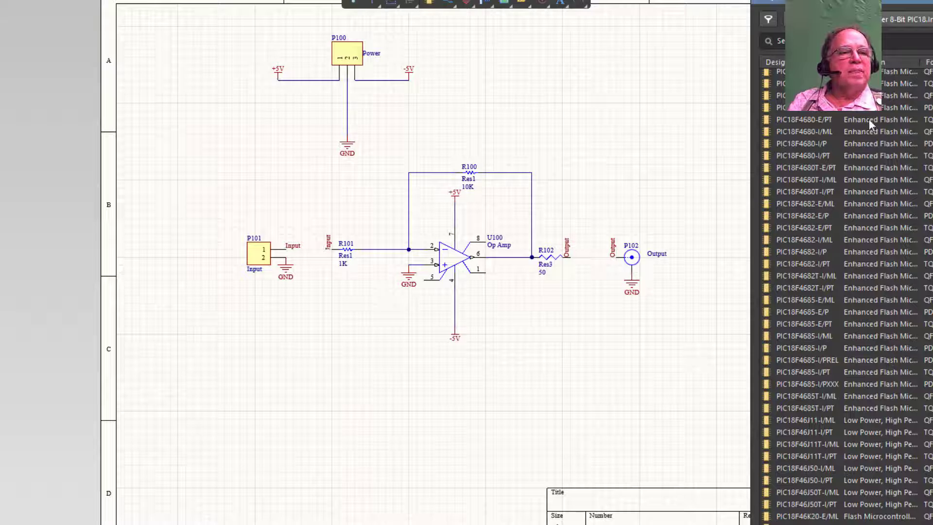
{"action": "scroll", "coordinate": [809, 114], "scroll_direction": "up", "scroll_amount": 1}
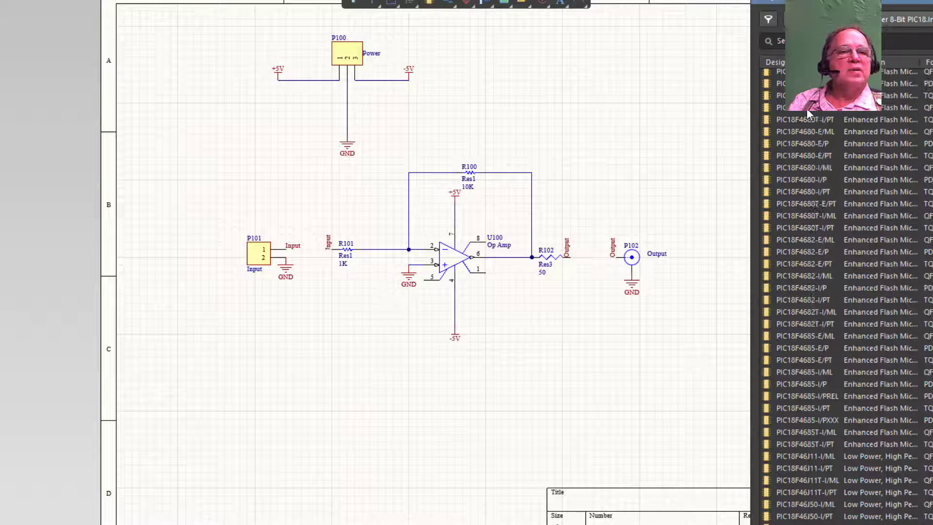
{"action": "scroll", "coordinate": [879, 99], "scroll_direction": "up", "scroll_amount": 3}
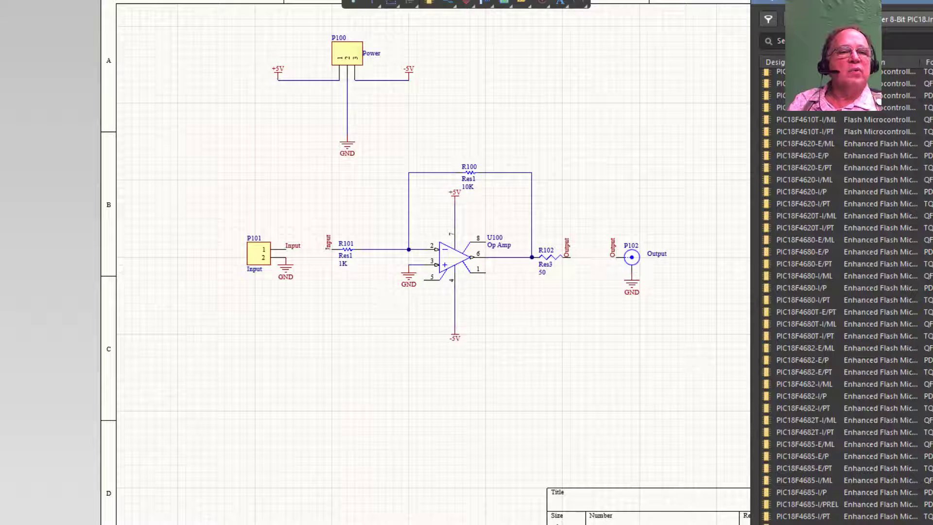
Place one PIC18F4620-E/P microcontroller in the blank area below connector P101
{"action": "left_click", "coordinate": [795, 156]}
{"action": "left_click_drag", "start_coordinate": [794, 156], "coordinate": [158, 319]}
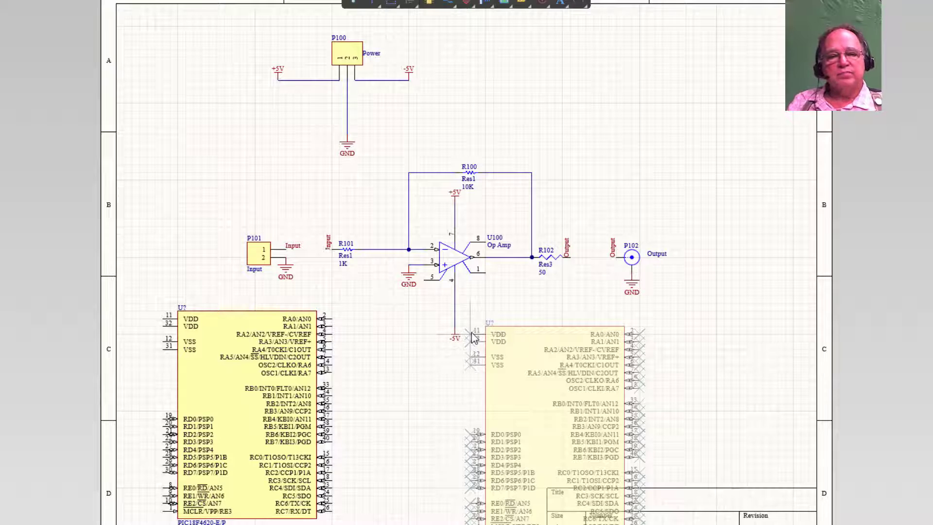
{"action": "key", "text": "Escape"}
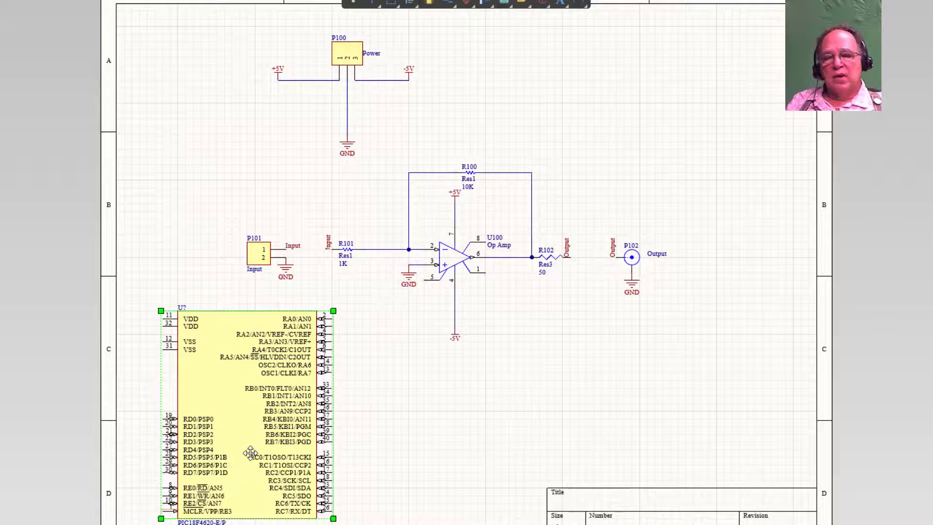
Inspect the PIC18F4620-E/P component's properties and its assigned footprint preview
{"action": "right_click", "coordinate": [233, 405]}
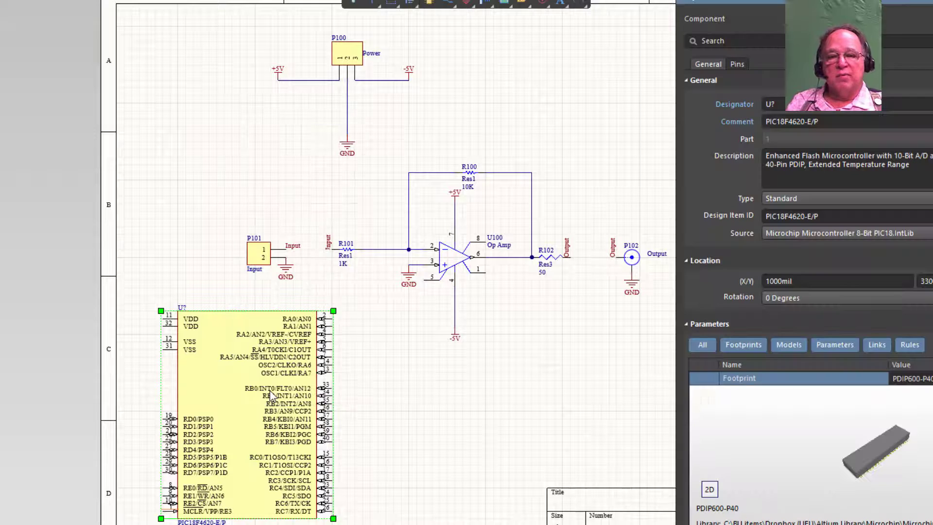
{"action": "left_click", "coordinate": [272, 394]}
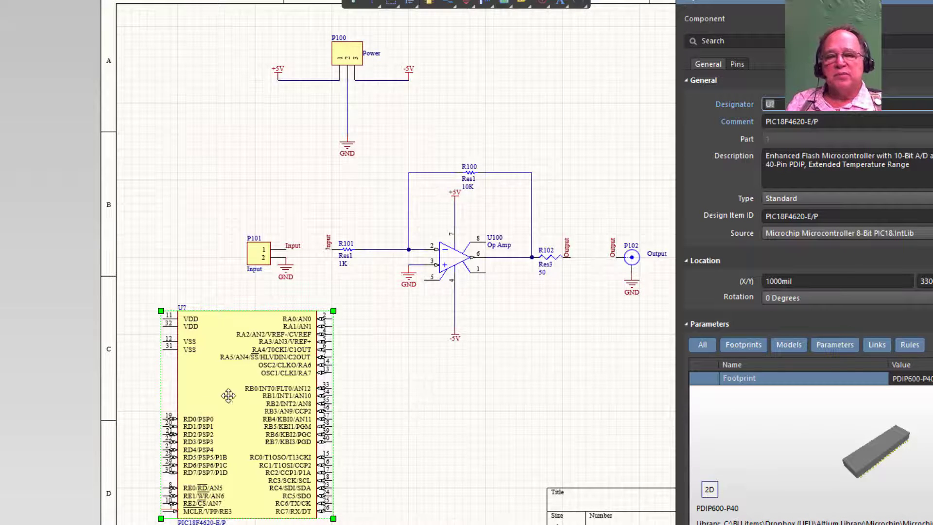
{"action": "left_click", "coordinate": [179, 227]}
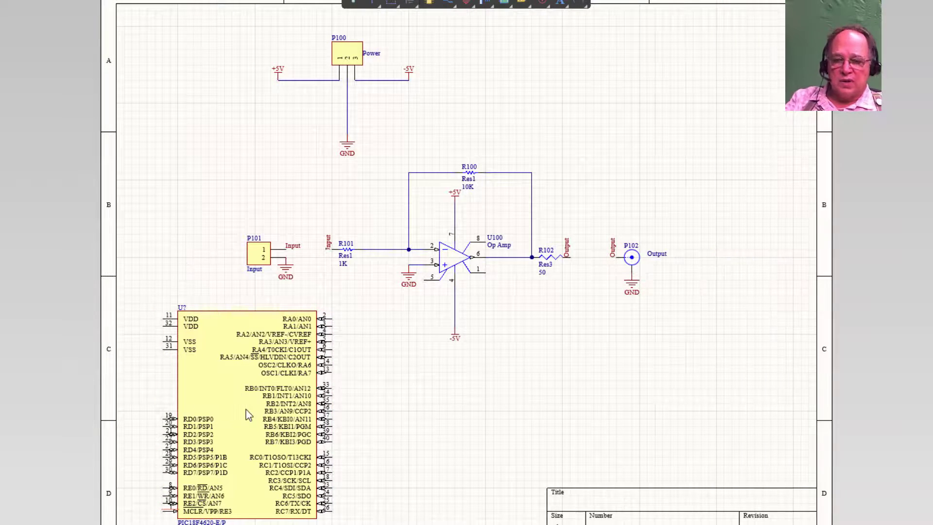
Delete the PIC18F4620-E/P microcontroller from the schematic
{"action": "left_click", "coordinate": [245, 408]}
{"action": "key", "text": "Delete"}
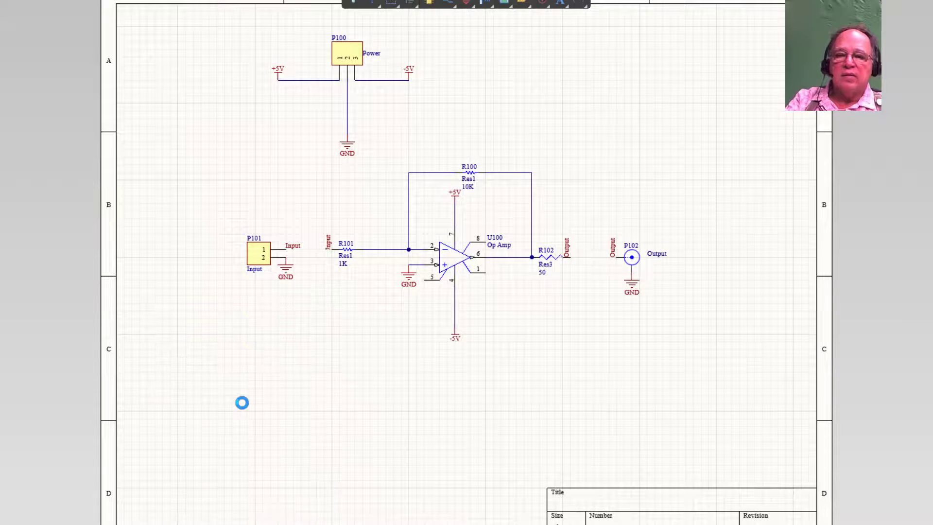